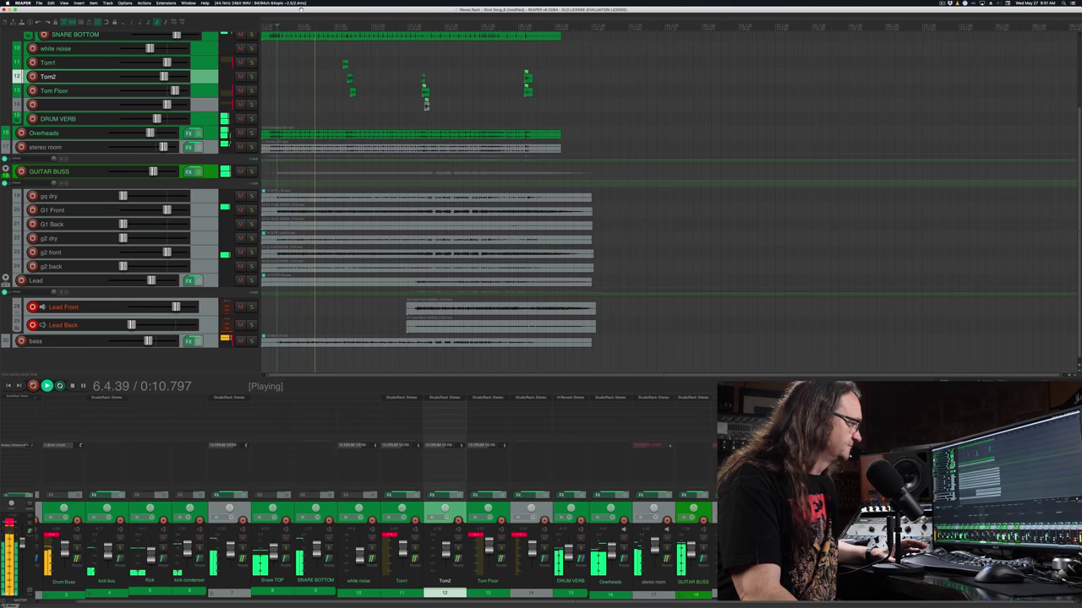
Stop the multitrack song that is playing about 0:10 in
{"action": "key", "text": "space"}
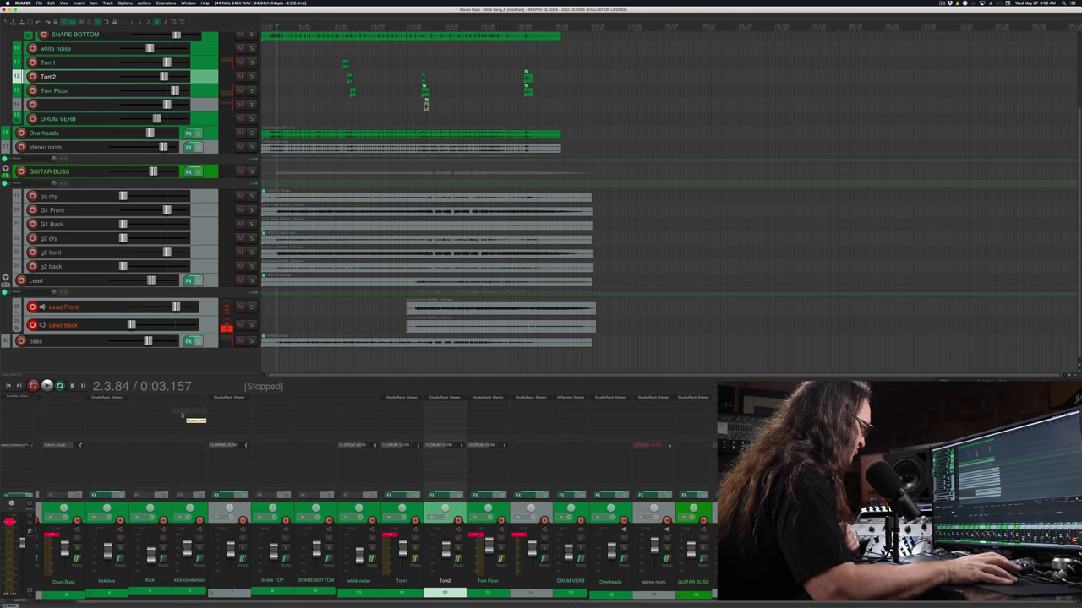
Open and enlarge Track 7's StudioRack, then copy it onto Snare TOP and delete the copy
{"action": "left_click", "coordinate": [230, 398]}
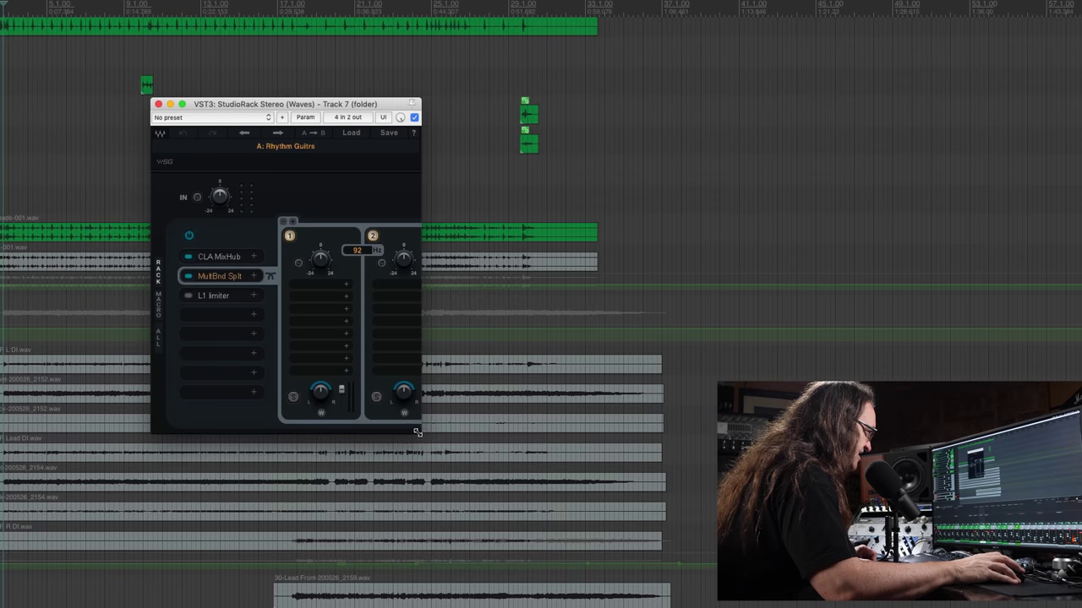
{"action": "left_click_drag", "start_coordinate": [417, 432], "coordinate": [664, 534]}
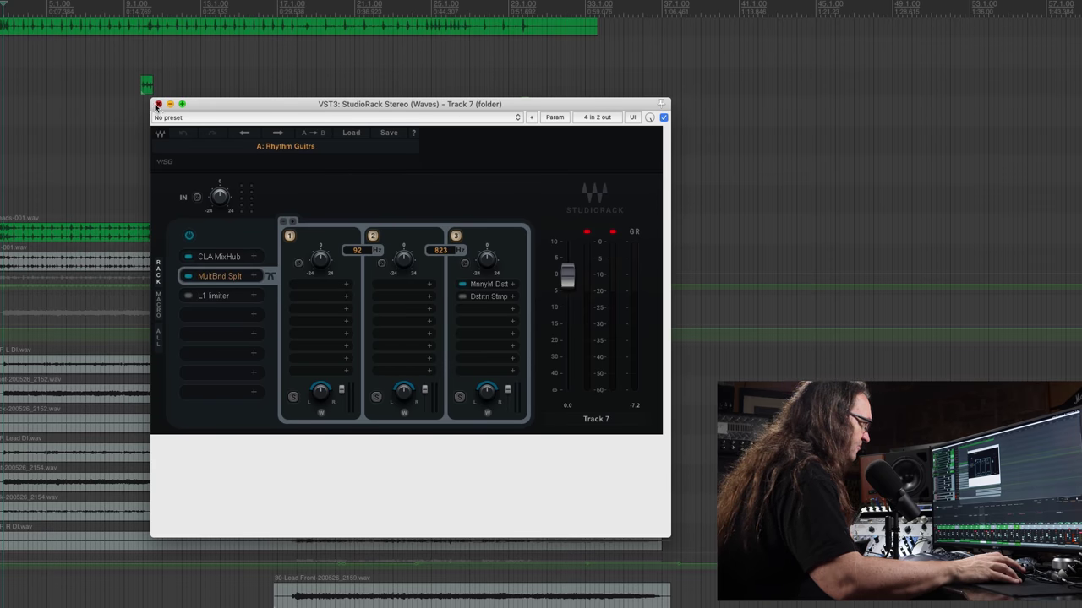
{"action": "left_click", "coordinate": [157, 104]}
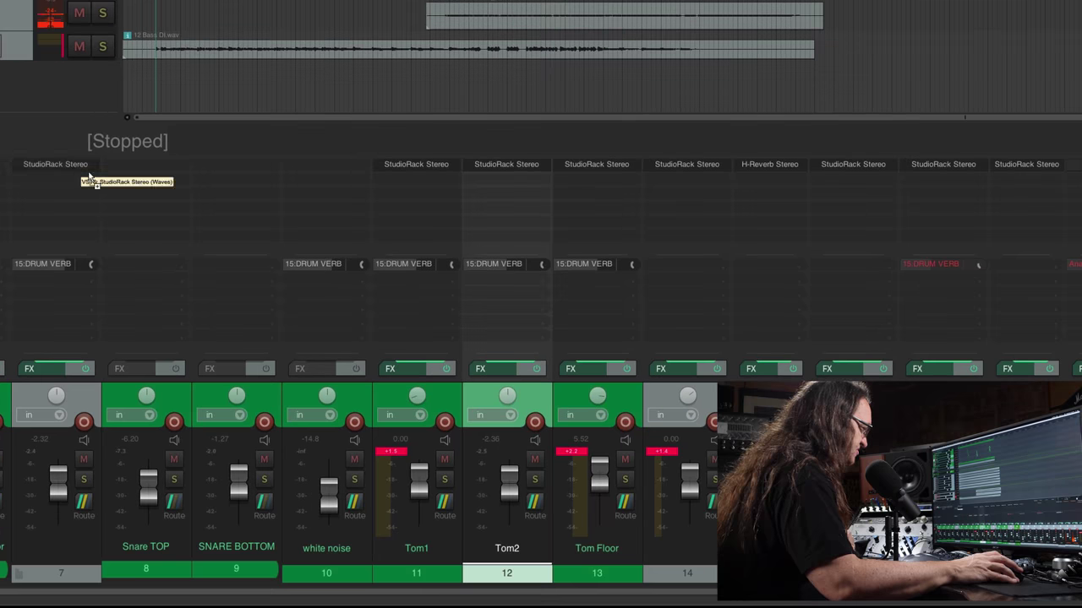
{"action": "left_click_drag", "start_coordinate": [116, 169], "coordinate": [112, 173]}
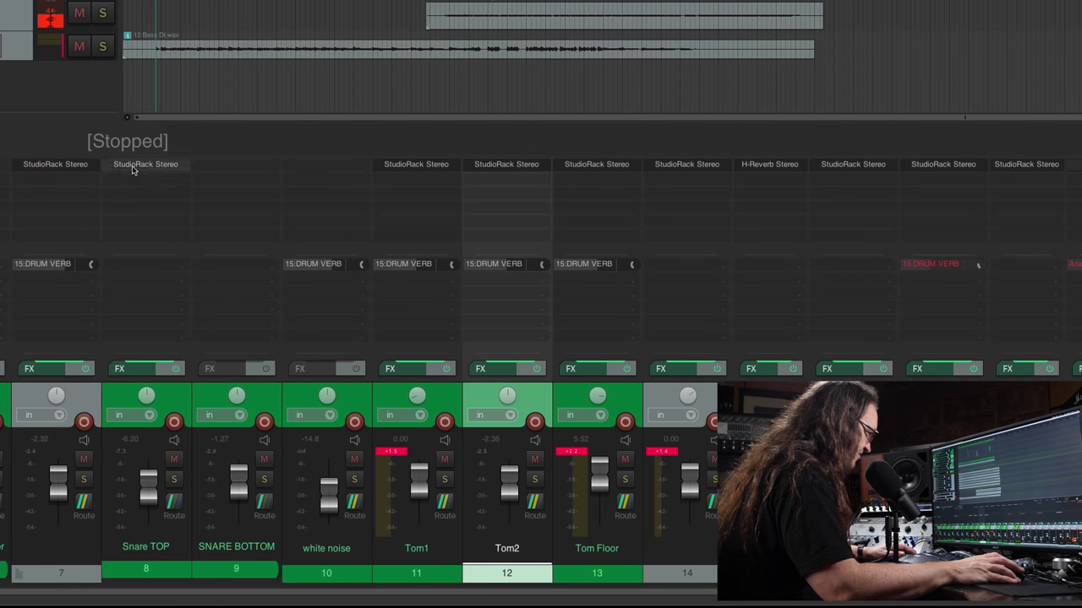
{"action": "left_click", "coordinate": [133, 167], "text": "alt"}
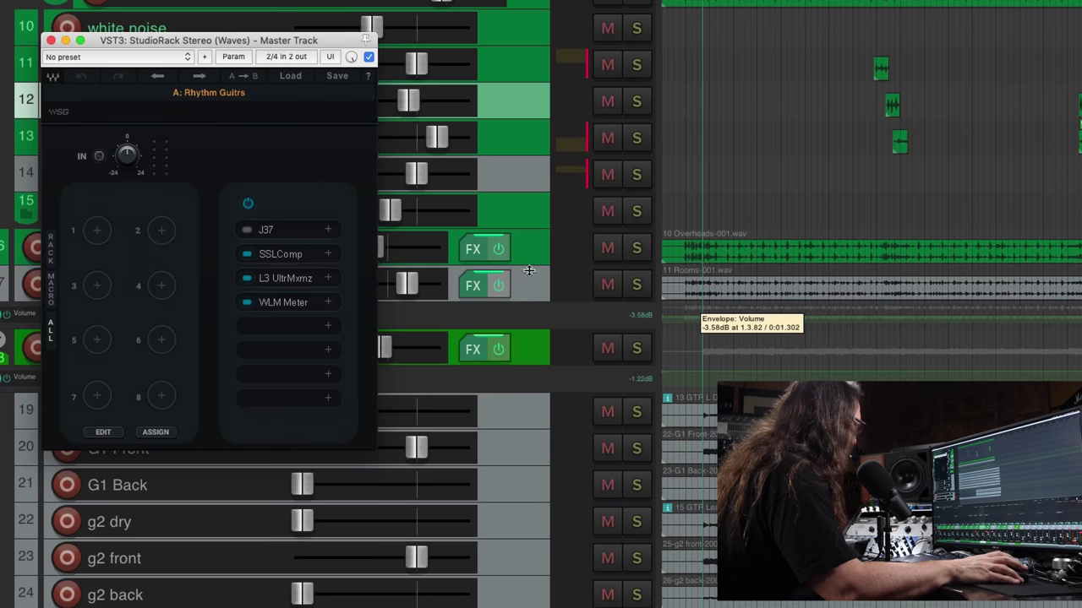
Show the master rack chain and open WLM Meter, L3 UltraMaximizer, SSLComp and J37
{"action": "left_click", "coordinate": [64, 260]}
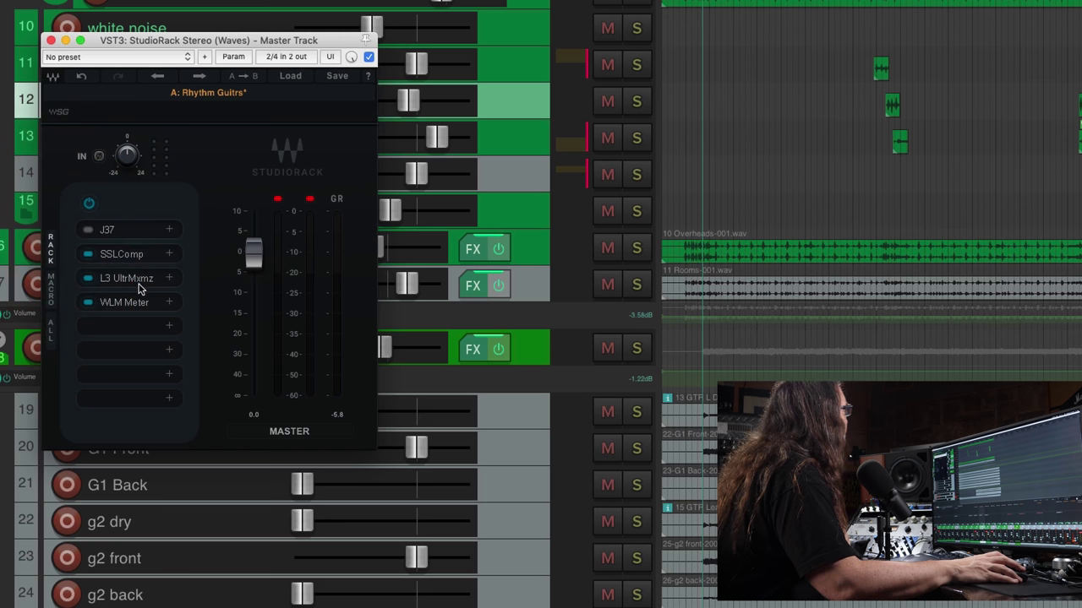
{"action": "left_click", "coordinate": [131, 306]}
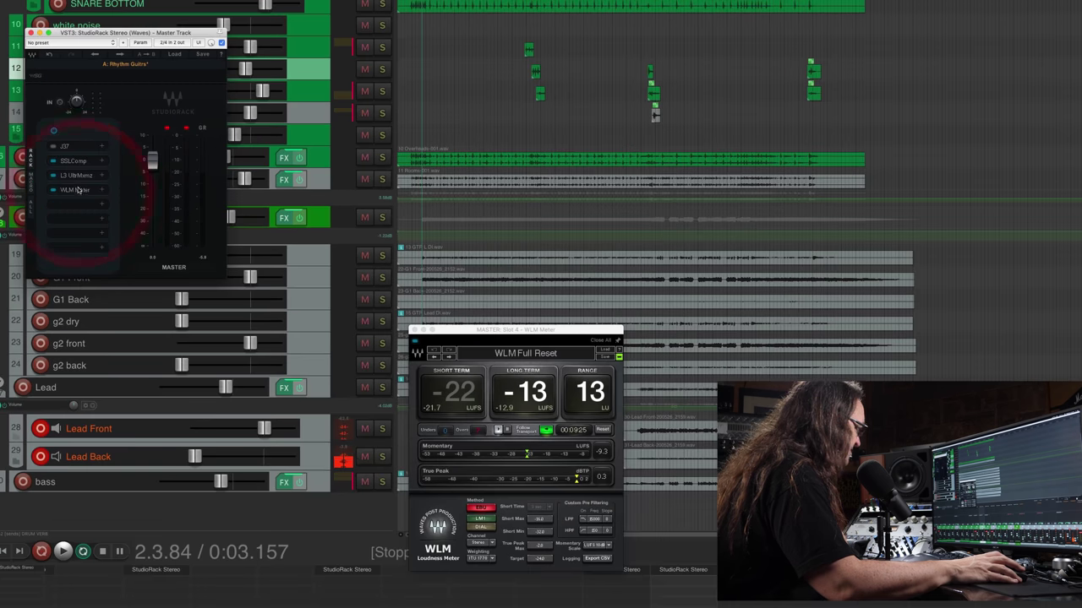
{"action": "left_click", "coordinate": [76, 176]}
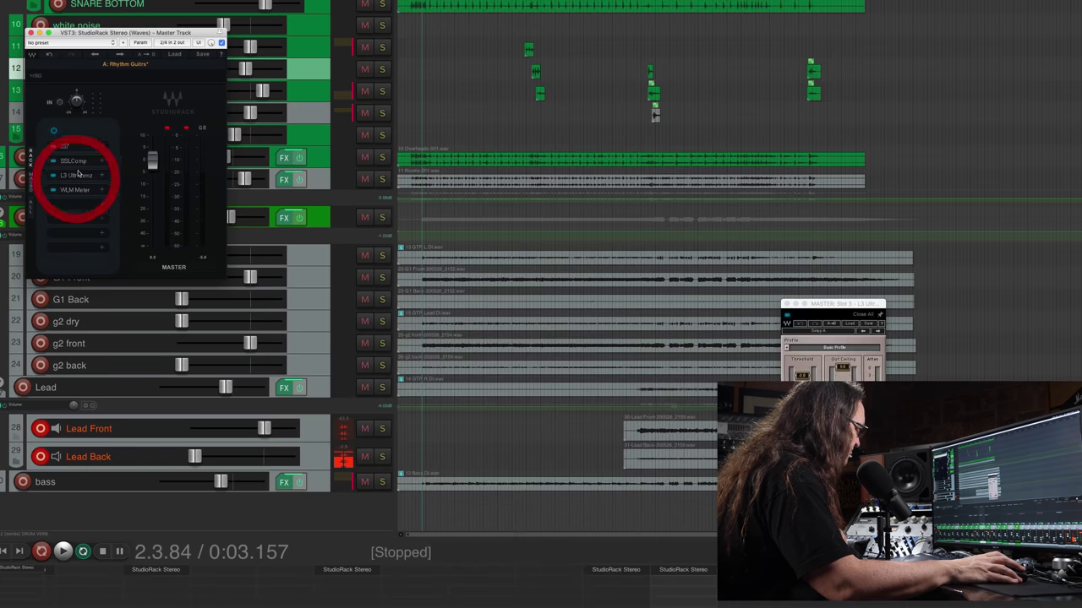
{"action": "left_click", "coordinate": [76, 163]}
{"action": "left_click", "coordinate": [73, 150]}
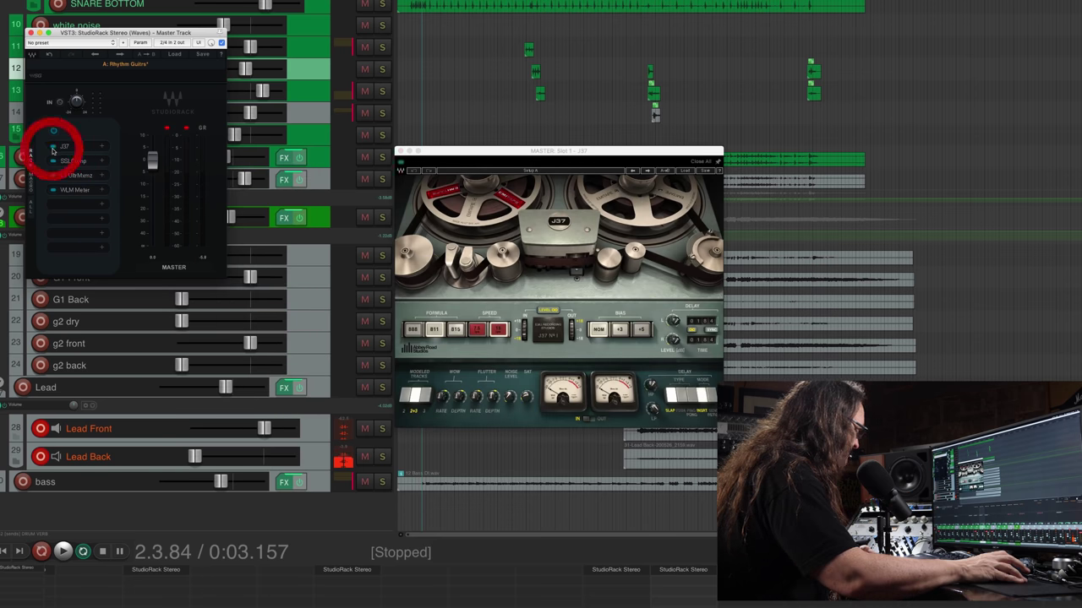
Start playback and compare the sound with the J37 tape plugin bypassed and re-enabled
{"action": "key", "text": "space"}
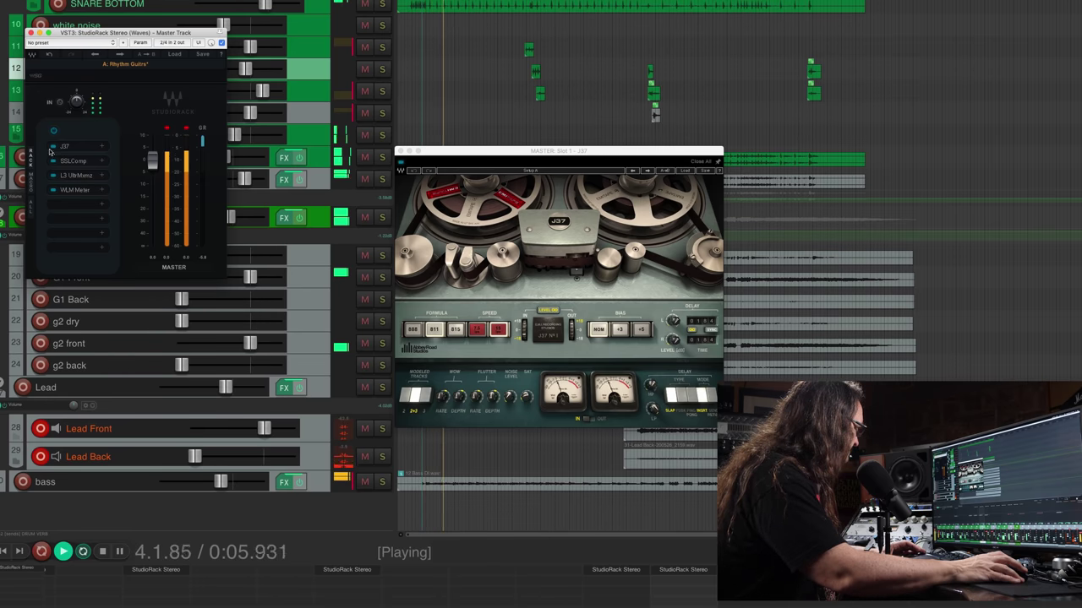
{"action": "left_click", "coordinate": [54, 148]}
{"action": "left_click", "coordinate": [52, 148]}
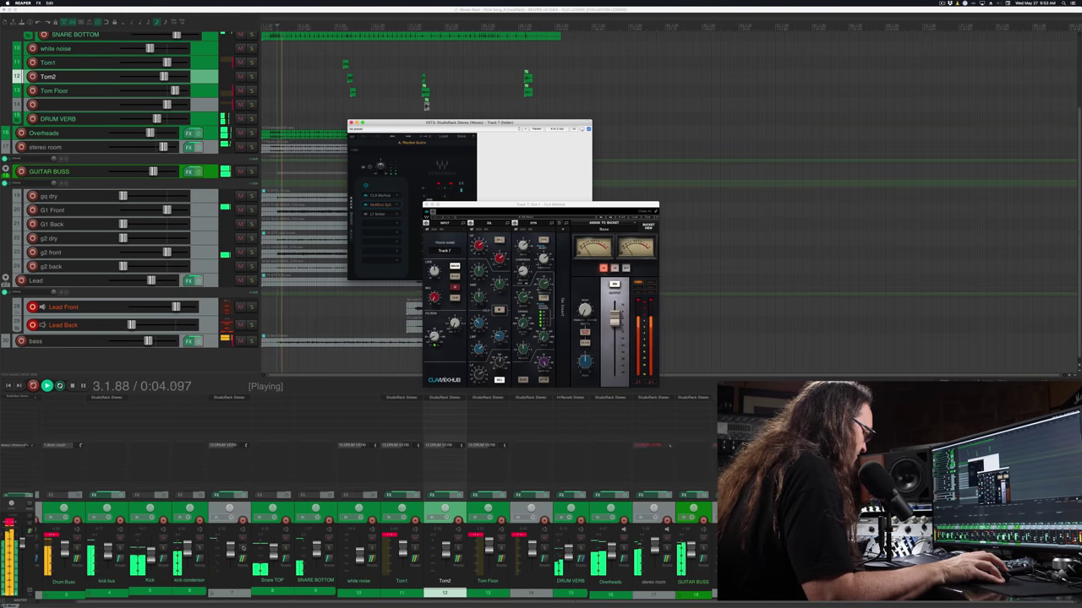
Adjust an EQ band in Track 7's CLA MixHub, then close its window
{"action": "left_click", "coordinate": [242, 550]}
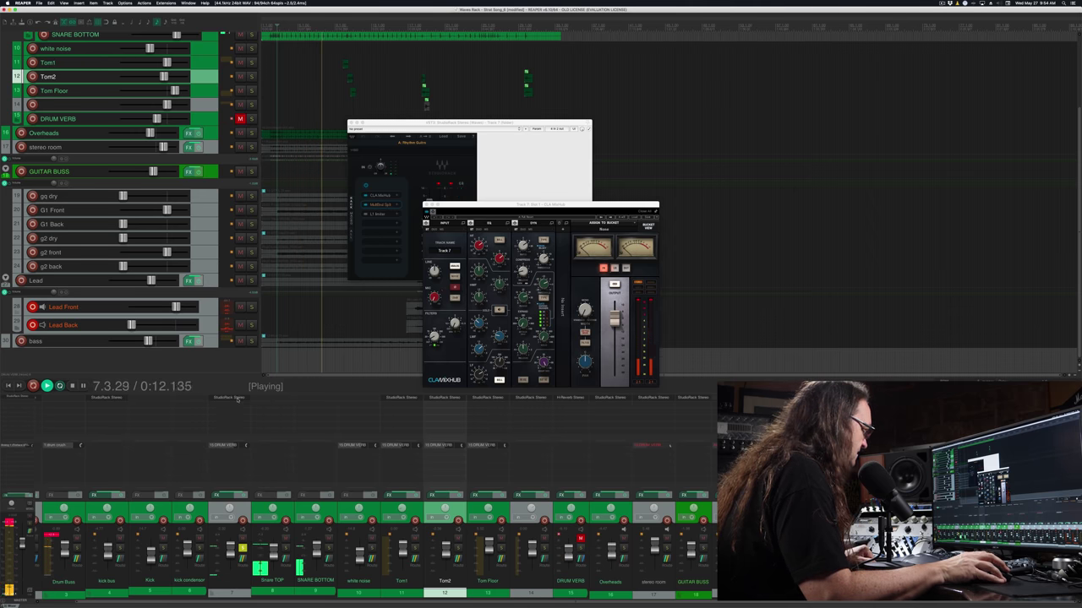
{"action": "left_click", "coordinate": [236, 399]}
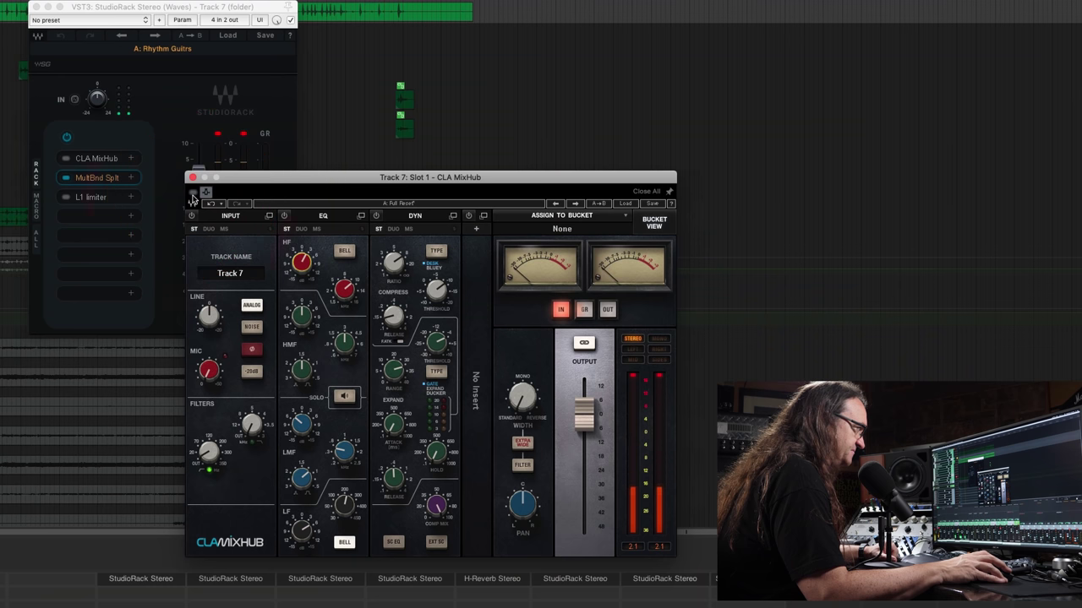
{"action": "left_click", "coordinate": [285, 185]}
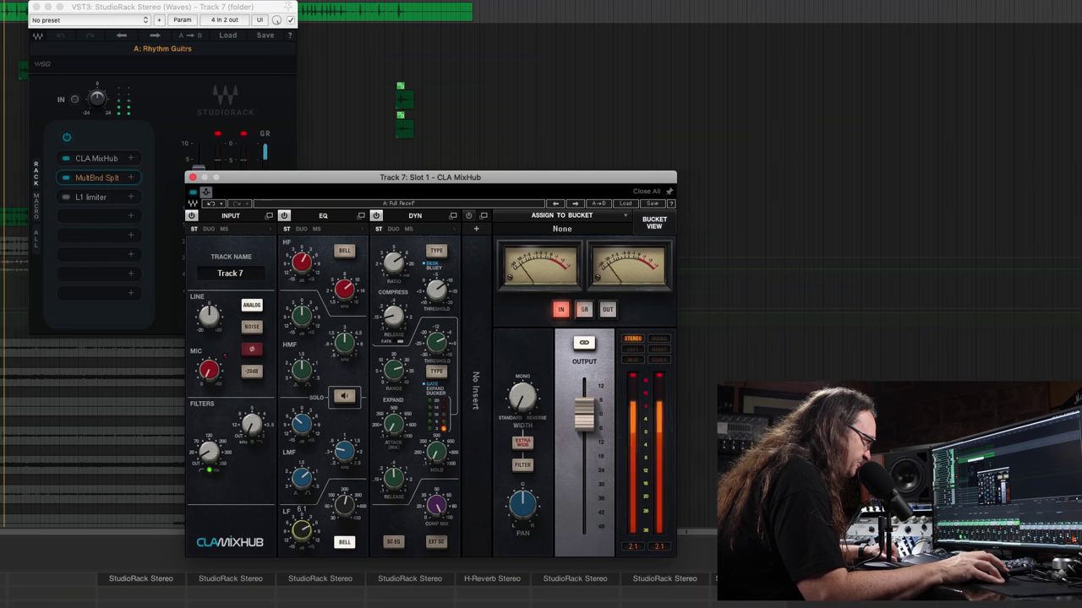
{"action": "left_click", "coordinate": [304, 512]}
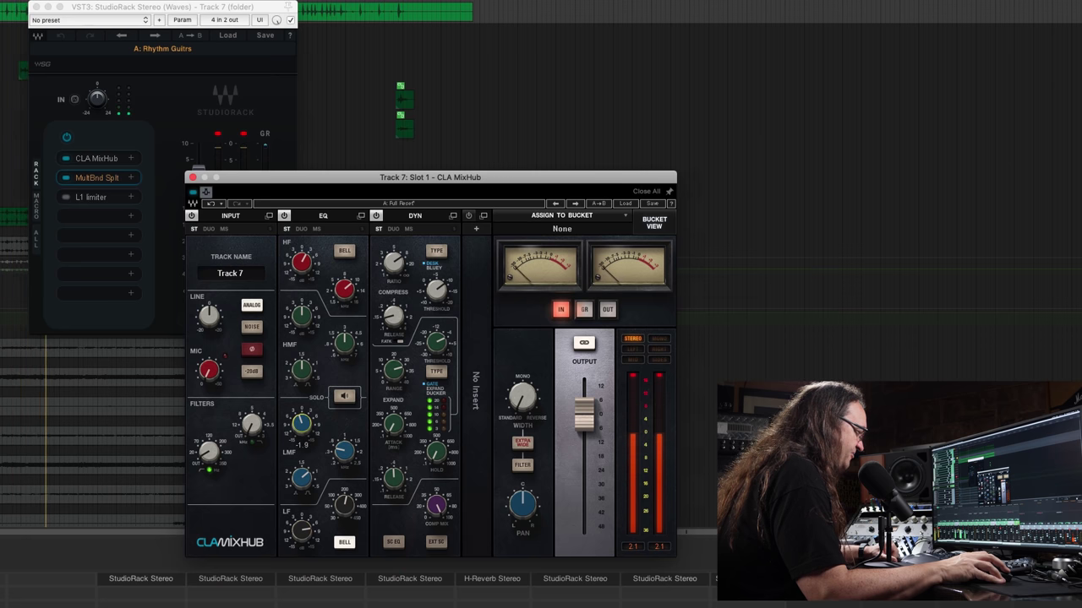
{"action": "left_click", "coordinate": [193, 178]}
{"action": "left_click", "coordinate": [66, 200]}
Lower the L1 limiter threshold to -3.0, bypass MultBnd Split, and stop playback
{"action": "left_click", "coordinate": [85, 199]}
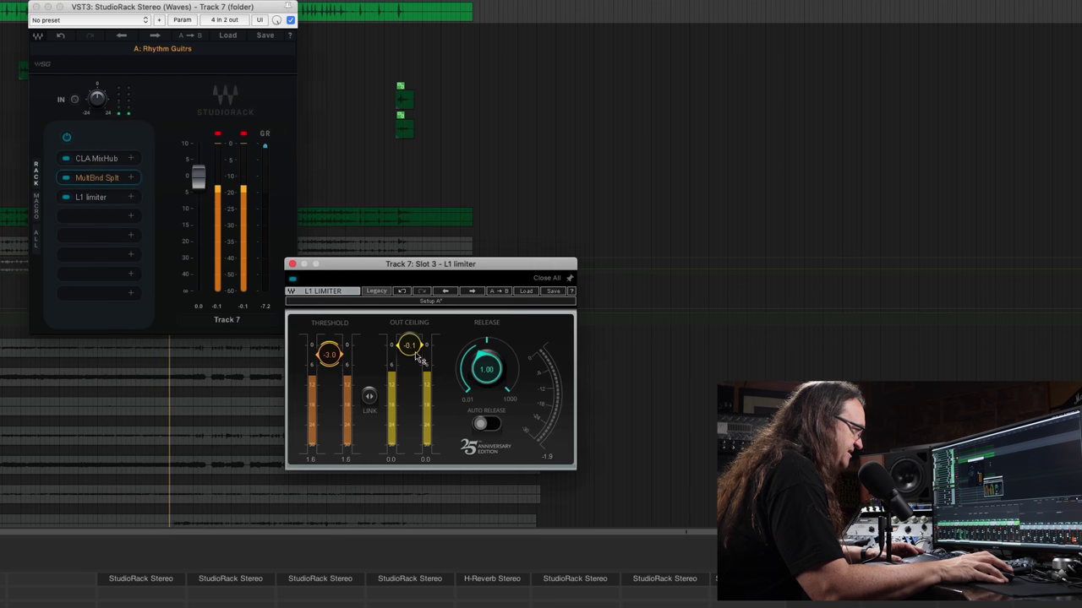
{"action": "left_click", "coordinate": [292, 264]}
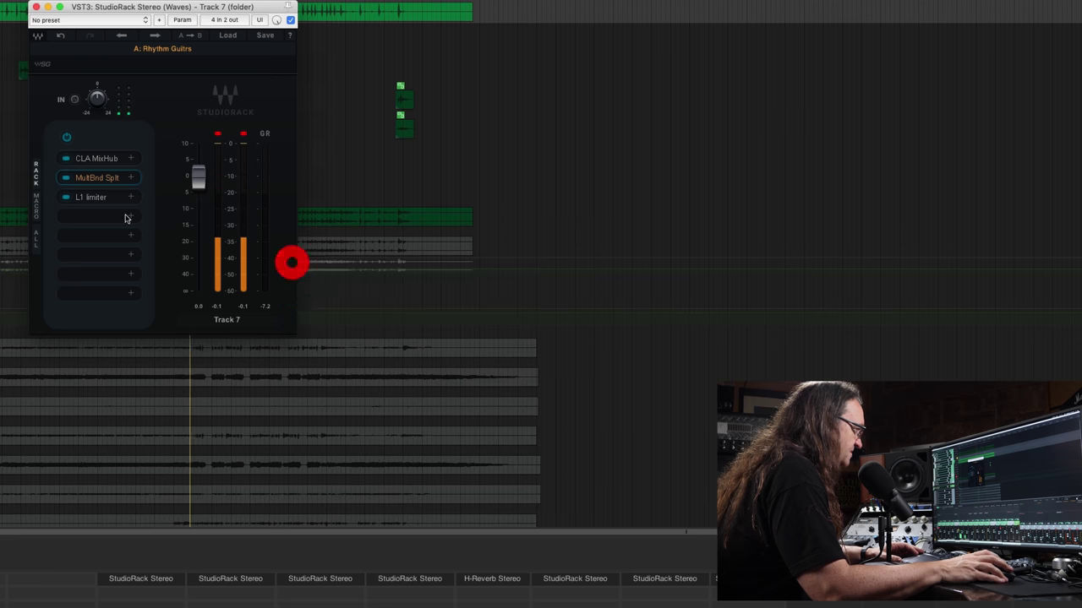
{"action": "left_click", "coordinate": [66, 178]}
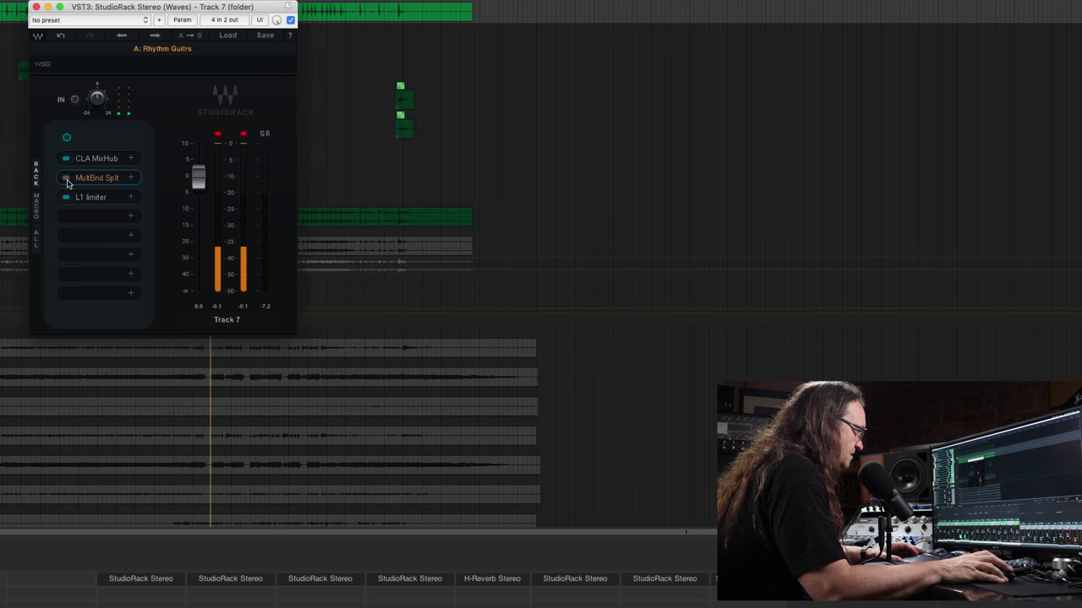
{"action": "key", "text": "space"}
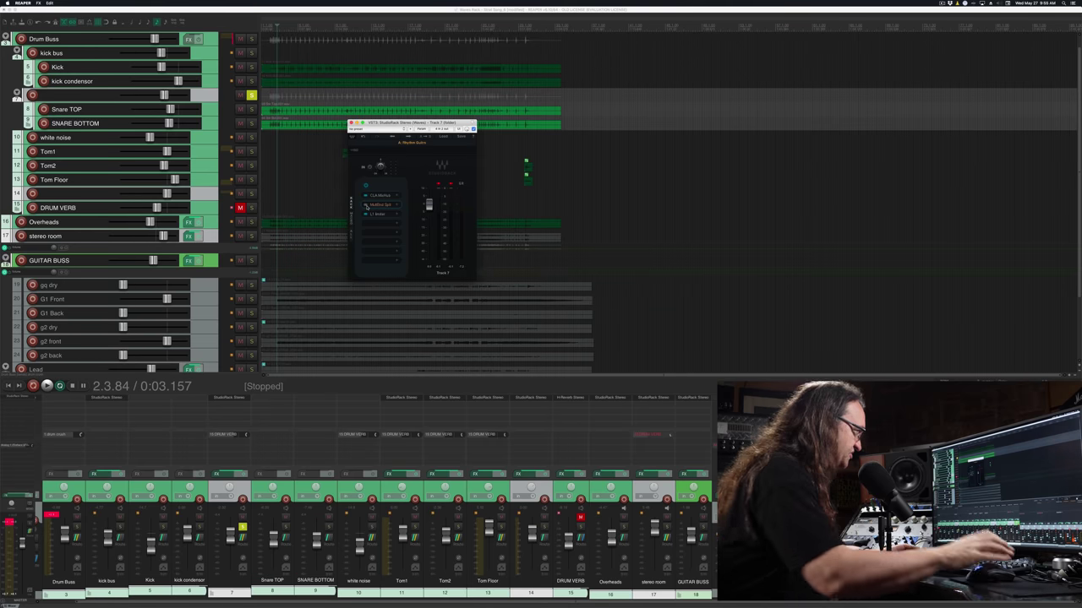
Expand Track 7's MultBnd Split bands and open band 3's Manny Marroquin Distortion
{"action": "left_click", "coordinate": [371, 205]}
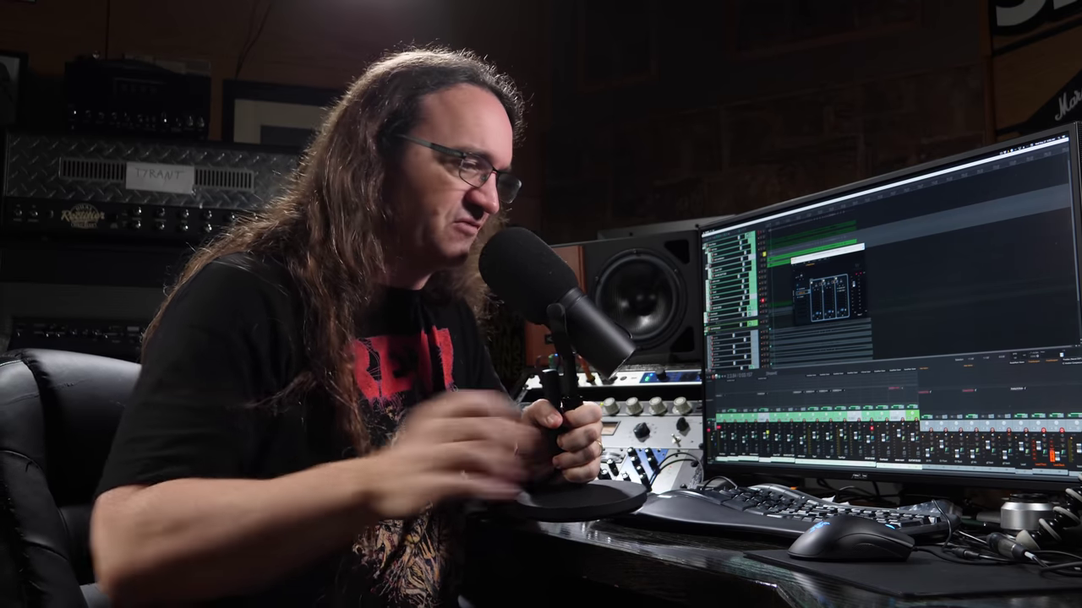
{"action": "left_click", "coordinate": [853, 321]}
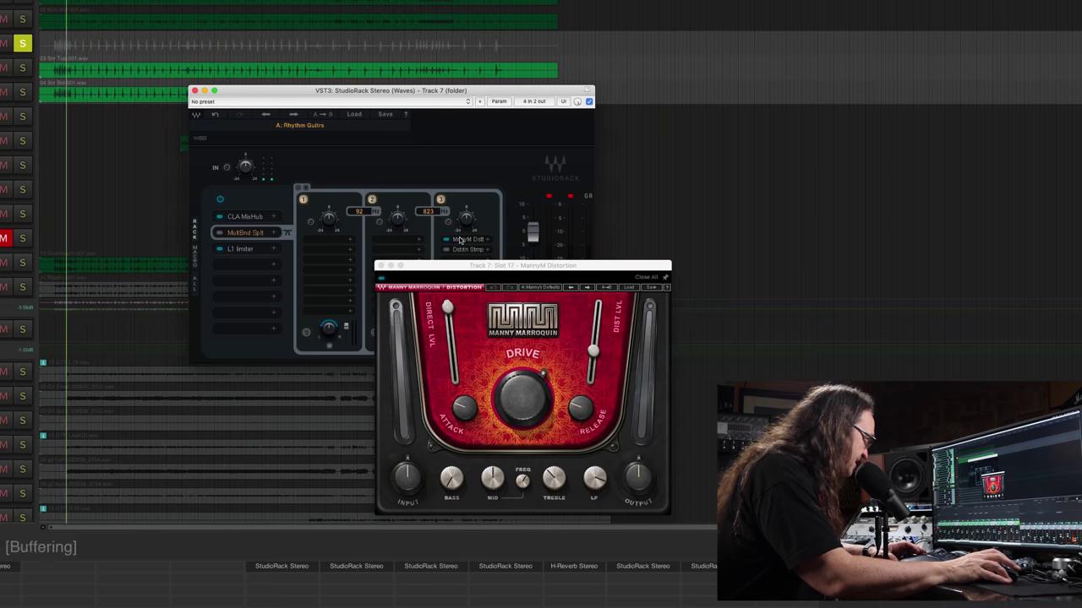
During playback, re-enable MultBnd Split and raise band 3's DIST LVL from 38.0 to 45.0
{"action": "key", "text": "space"}
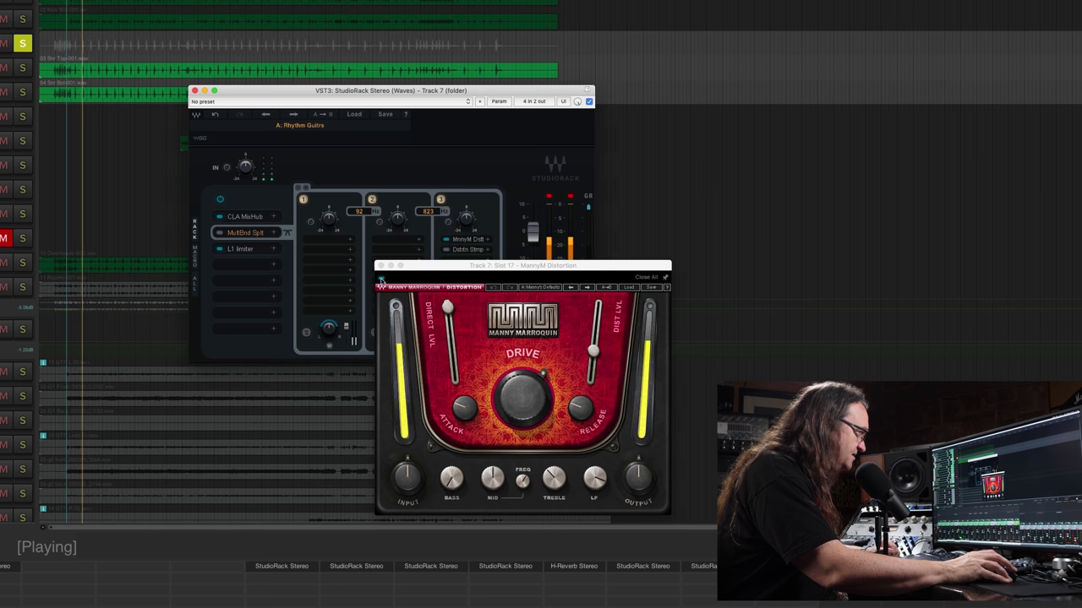
{"action": "left_click", "coordinate": [219, 233]}
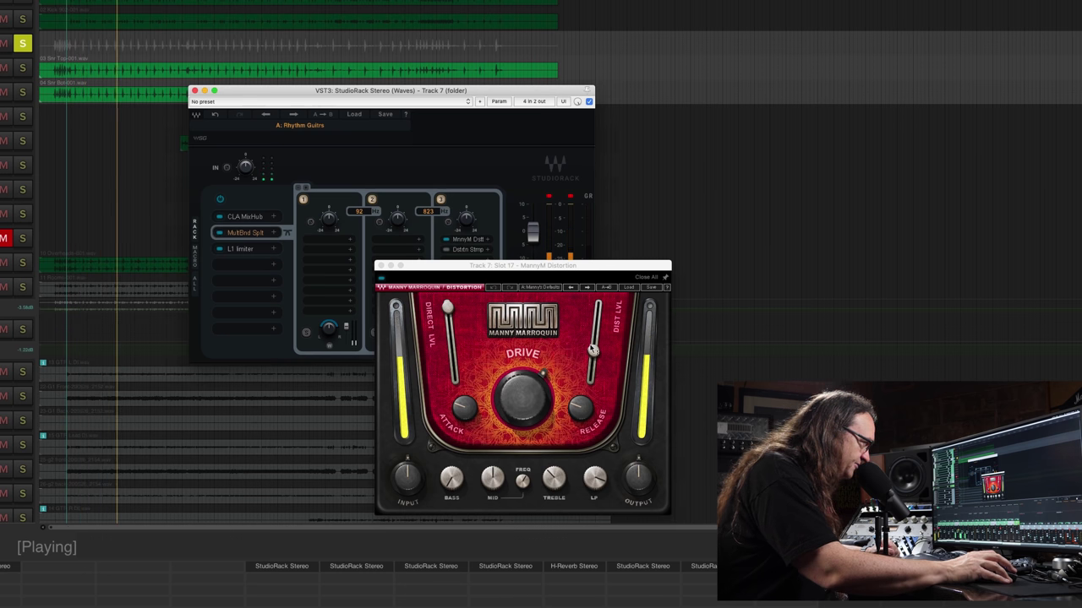
{"action": "left_click_drag", "start_coordinate": [595, 356], "coordinate": [595, 355]}
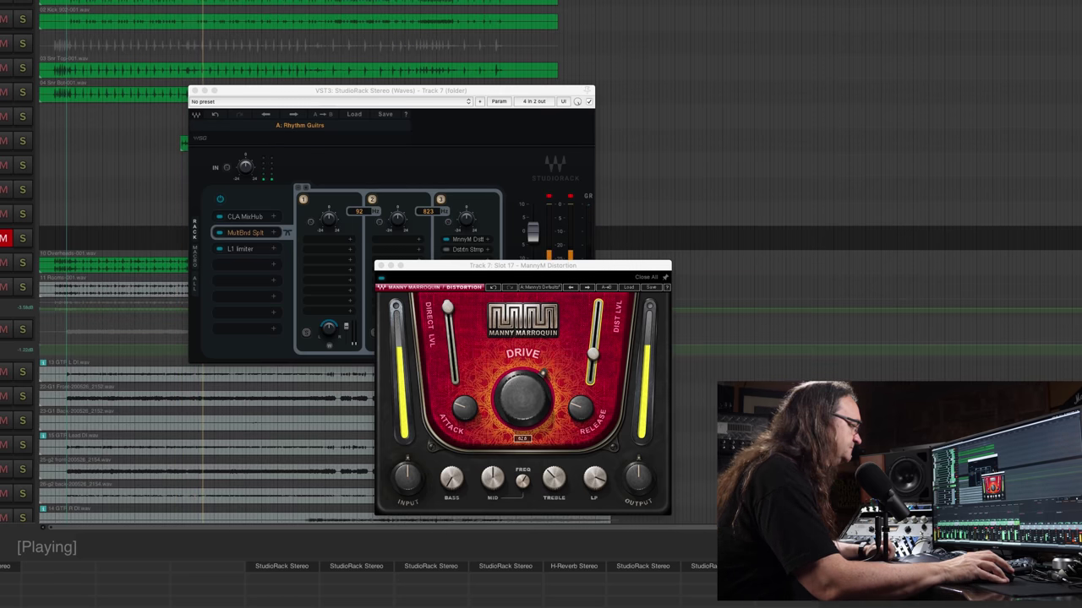
{"action": "left_click_drag", "start_coordinate": [595, 355], "coordinate": [594, 343]}
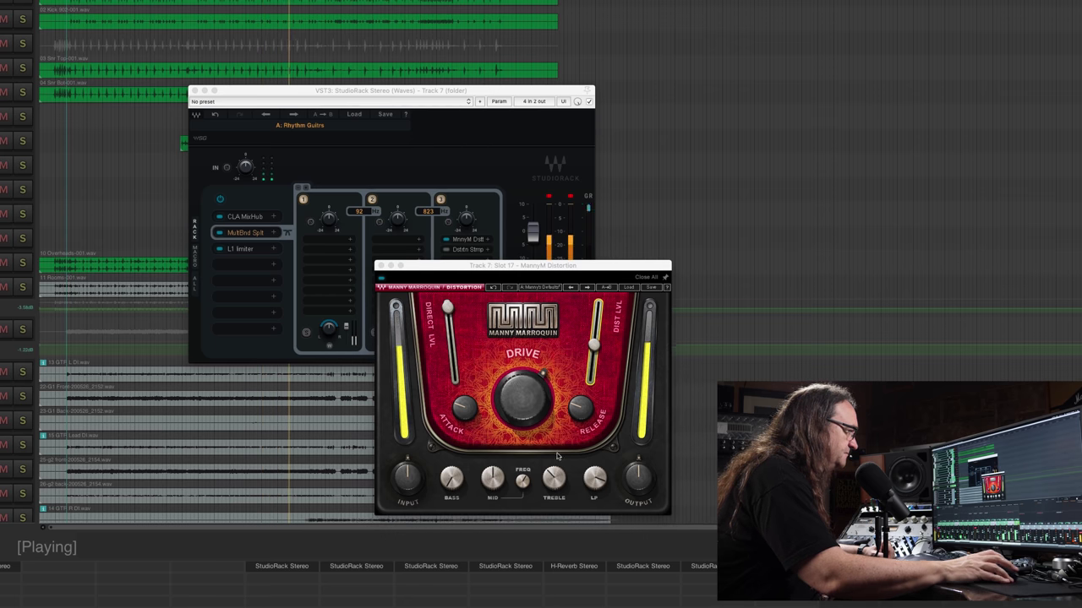
{"action": "left_click_drag", "start_coordinate": [596, 347], "coordinate": [596, 343]}
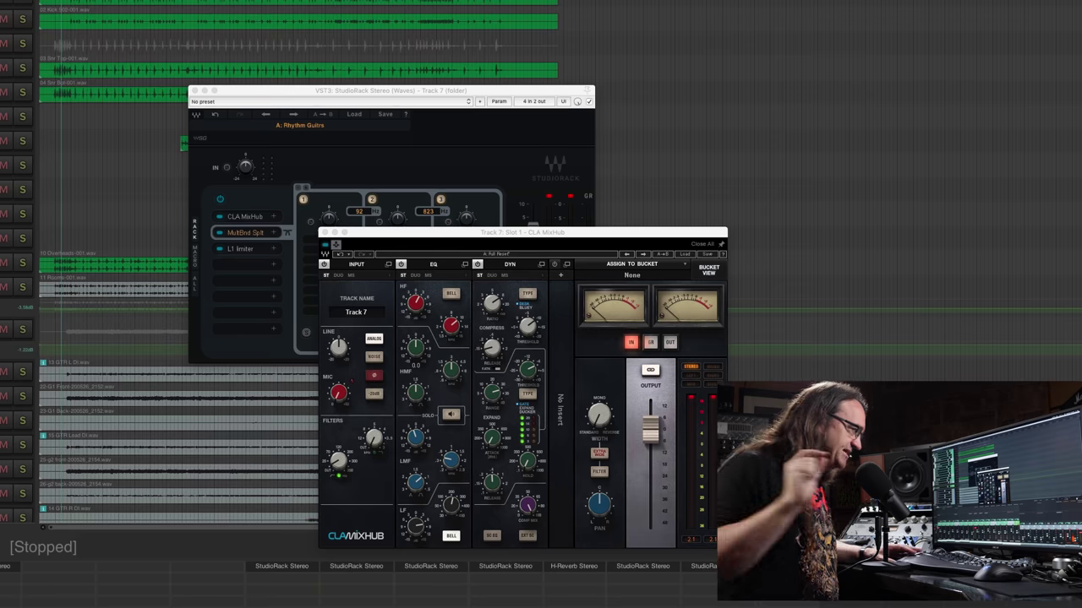
{"action": "key", "text": "space"}
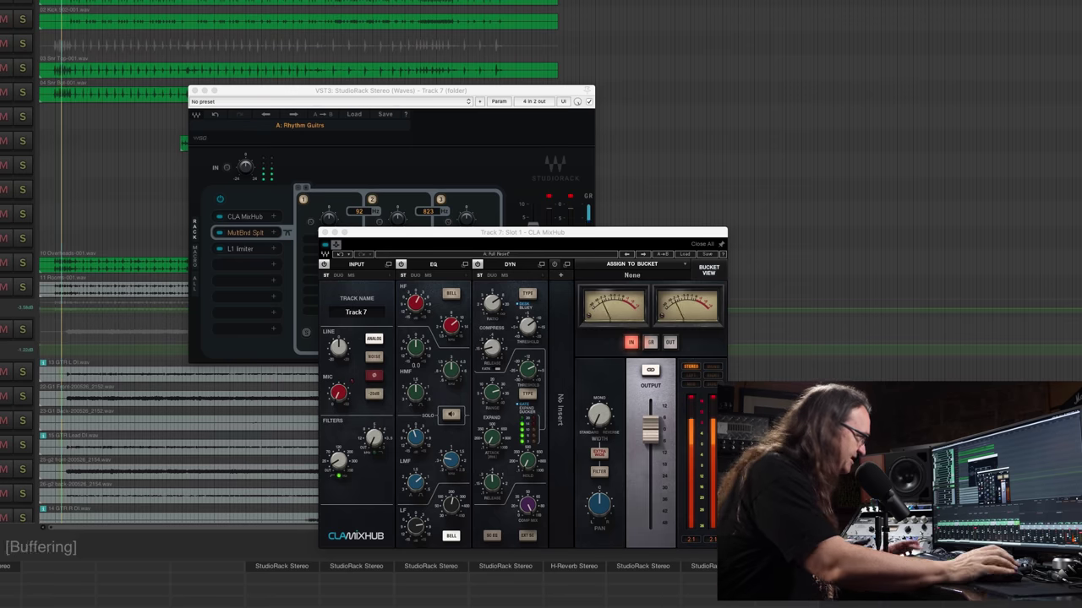
Adjust the low EQ on CLA MixHub, move its window aside, then close it
{"action": "left_click", "coordinate": [415, 526]}
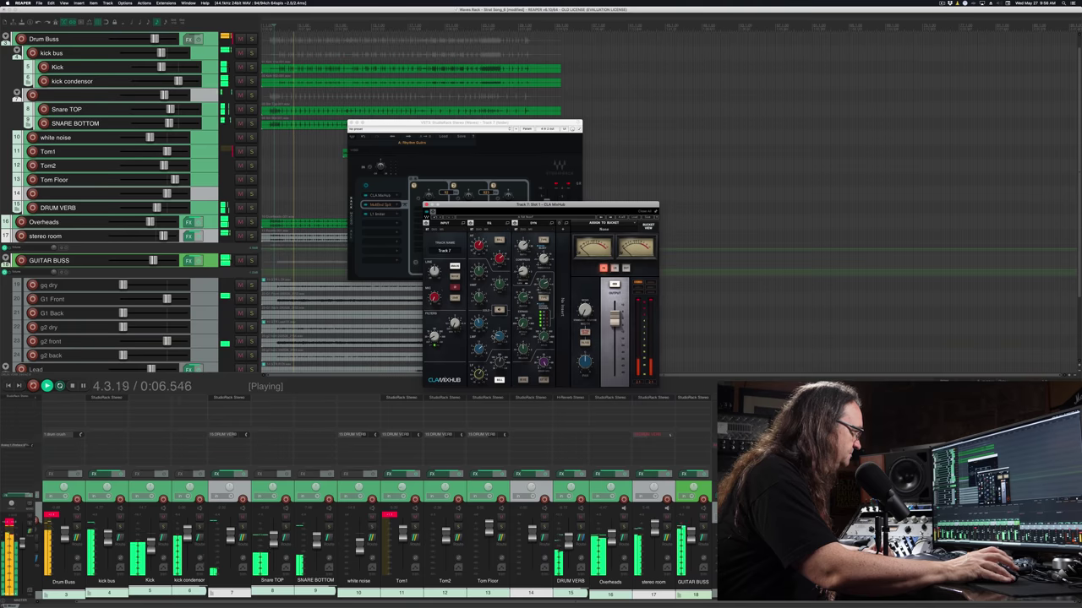
{"action": "left_click_drag", "start_coordinate": [471, 207], "coordinate": [354, 237]}
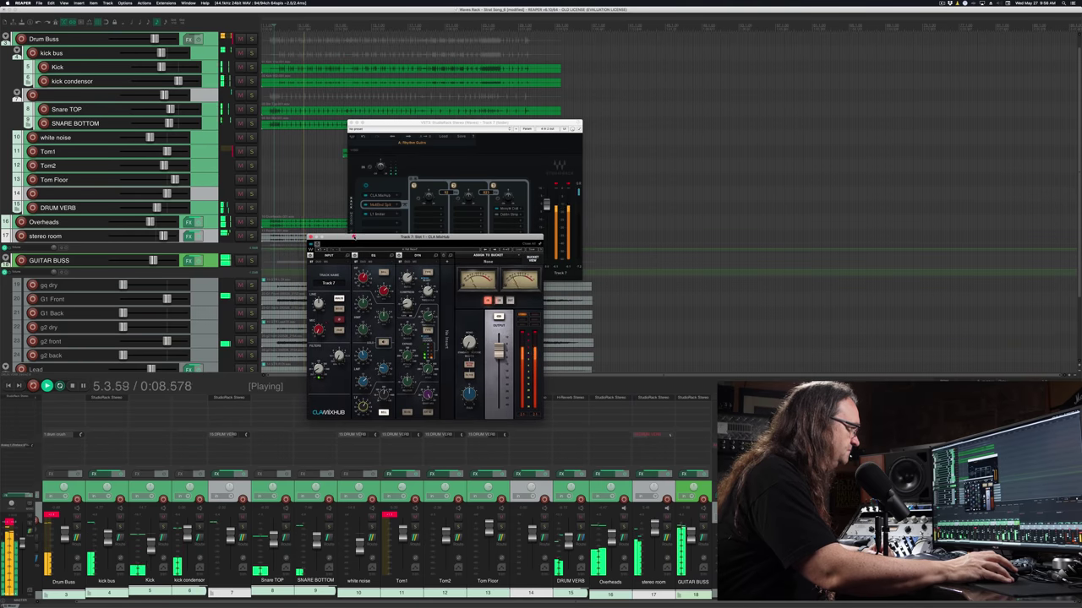
{"action": "left_click", "coordinate": [311, 238]}
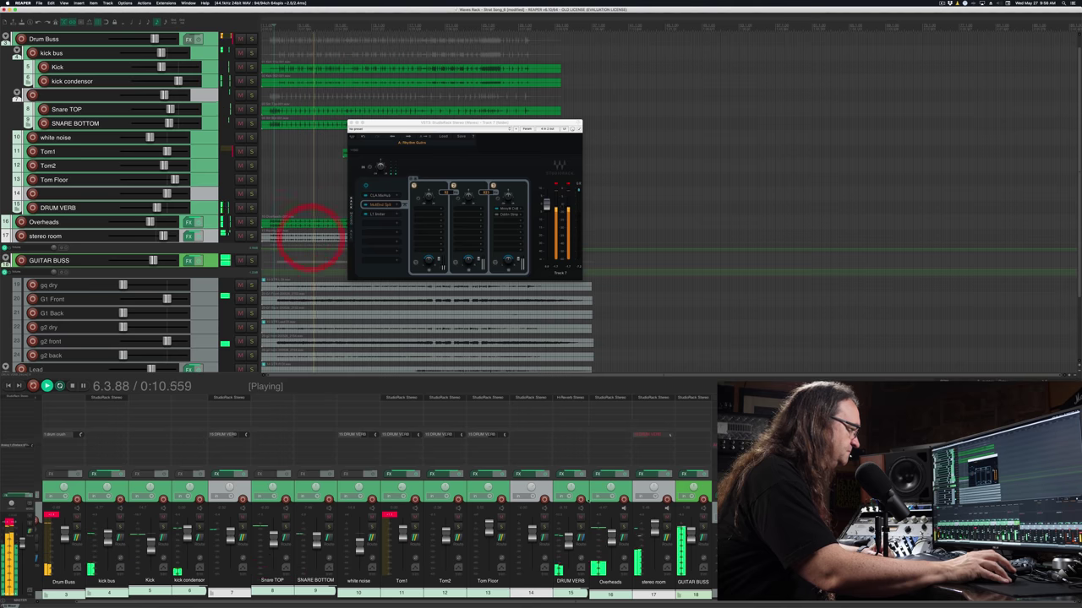
Raise the DRUM VERB fader with the grouped drums, select DRUM VERB, then play and stop
{"action": "left_click_drag", "start_coordinate": [569, 542], "coordinate": [570, 542]}
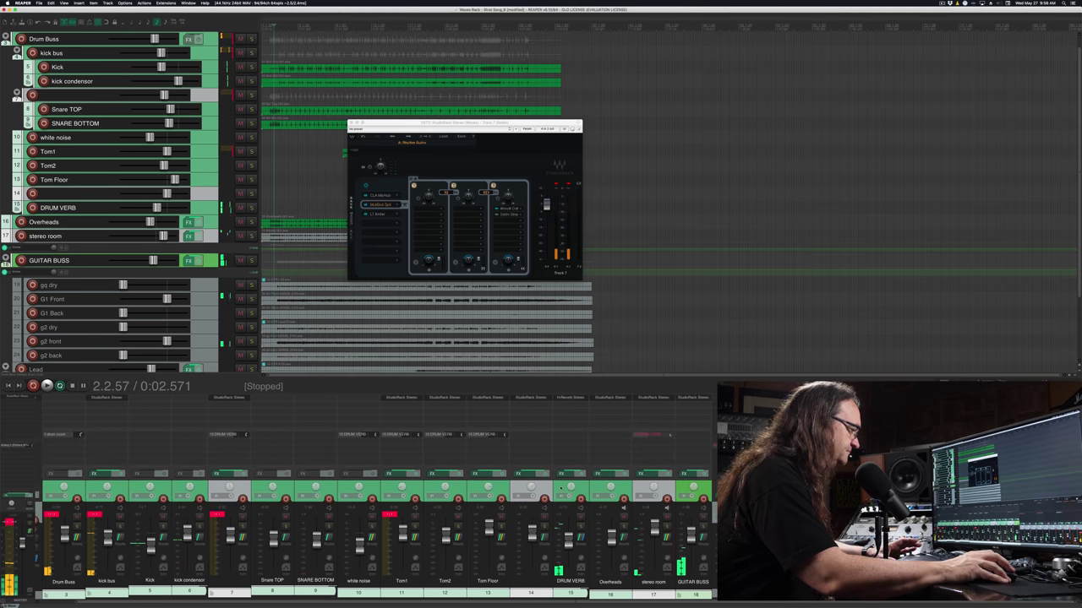
{"action": "left_click", "coordinate": [560, 487]}
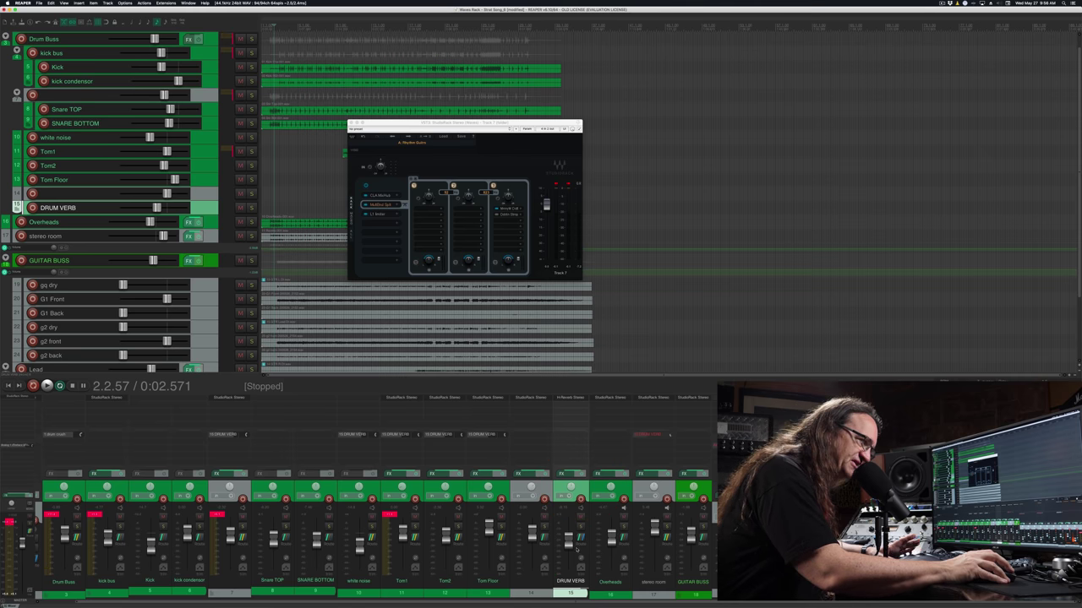
{"action": "key", "text": "space"}
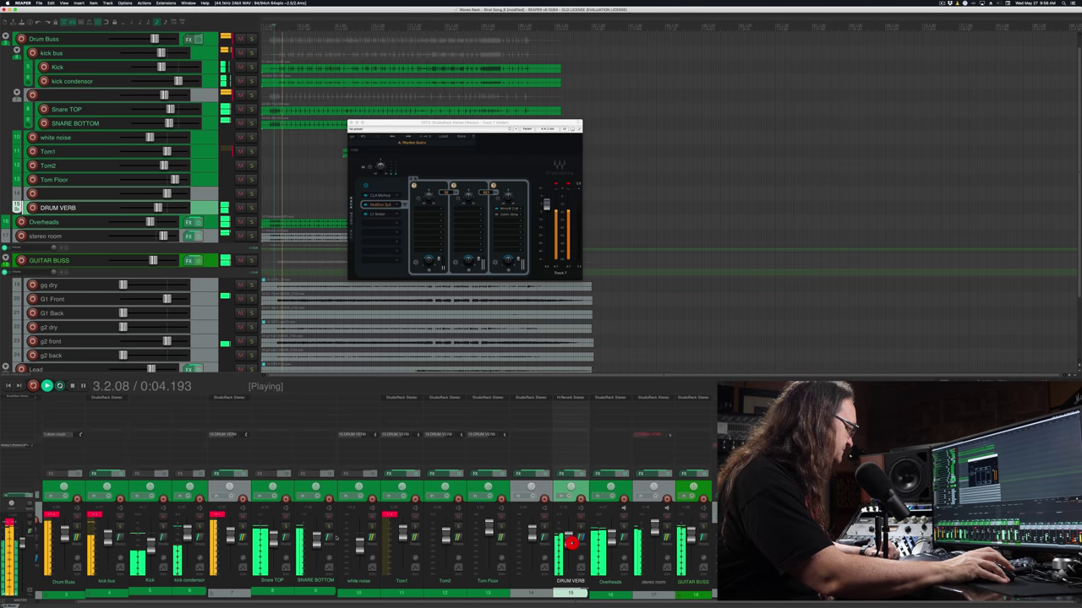
{"action": "left_click", "coordinate": [222, 516]}
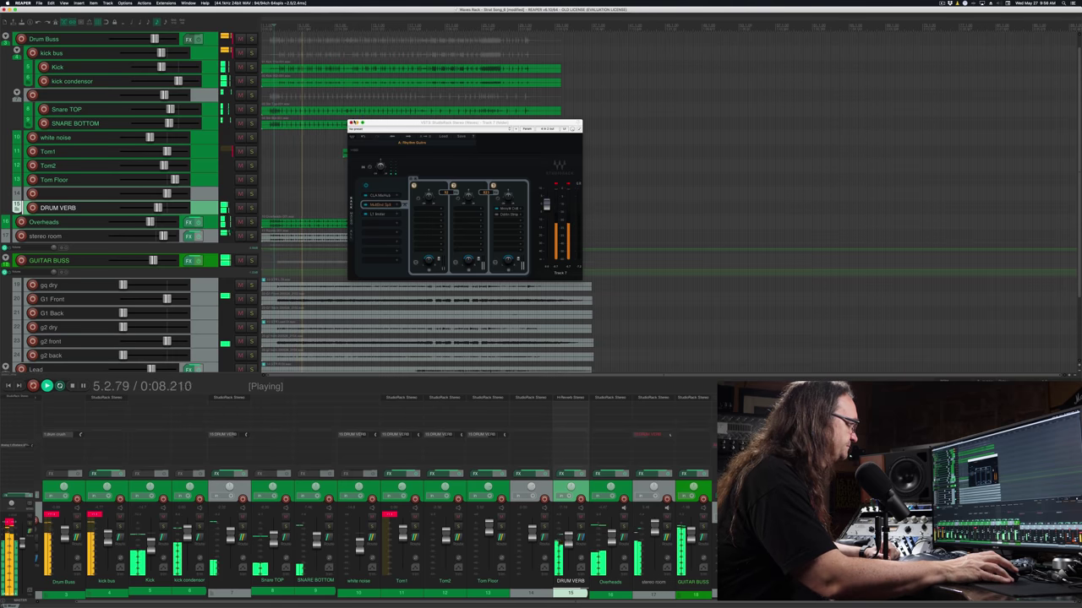
{"action": "left_click", "coordinate": [354, 119]}
{"action": "key", "text": "space"}
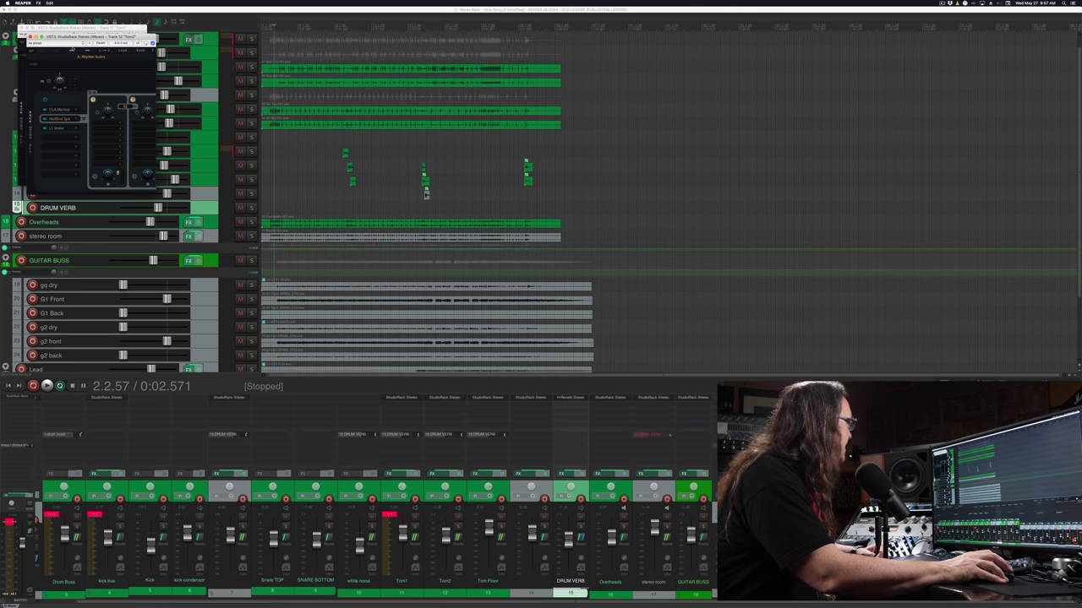
Widen the StudioRack window, play and stop the song, then open the DRUM VERB send controls
{"action": "left_click_drag", "start_coordinate": [157, 104], "coordinate": [247, 105]}
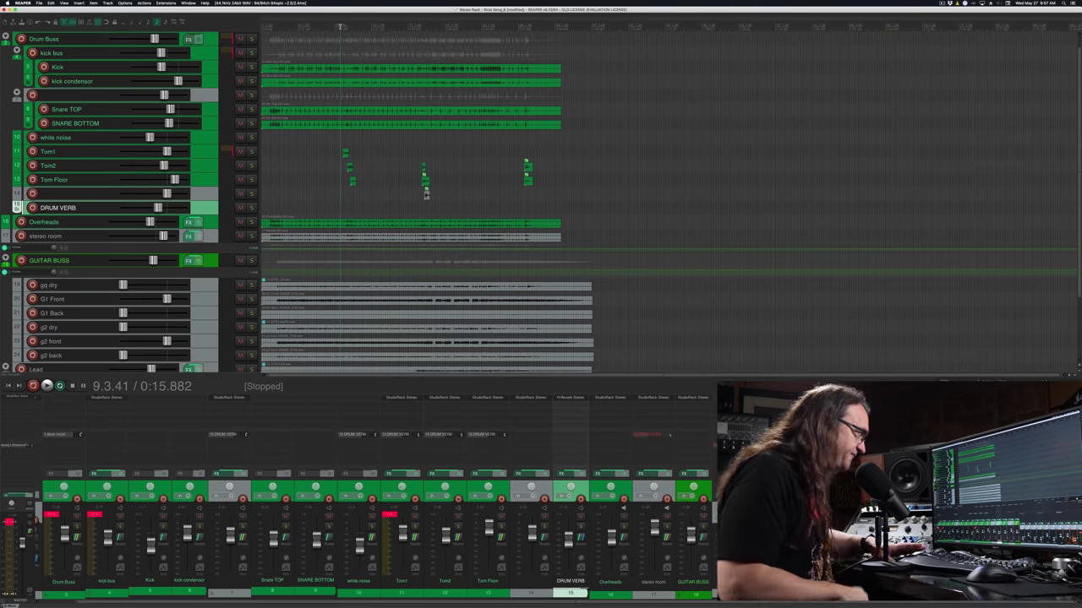
{"action": "key", "text": "space"}
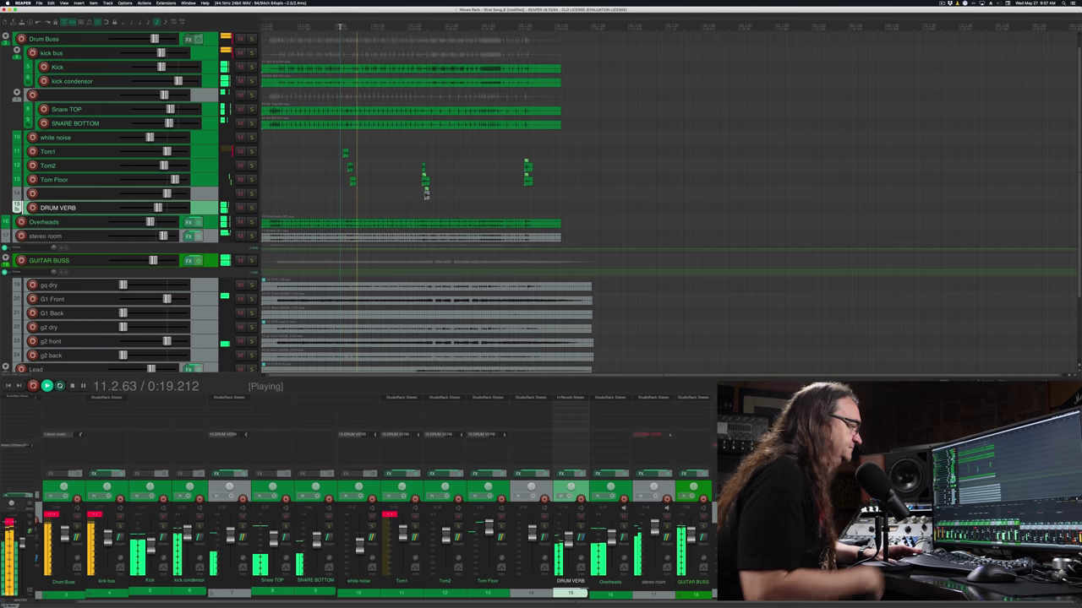
{"action": "key", "text": "space"}
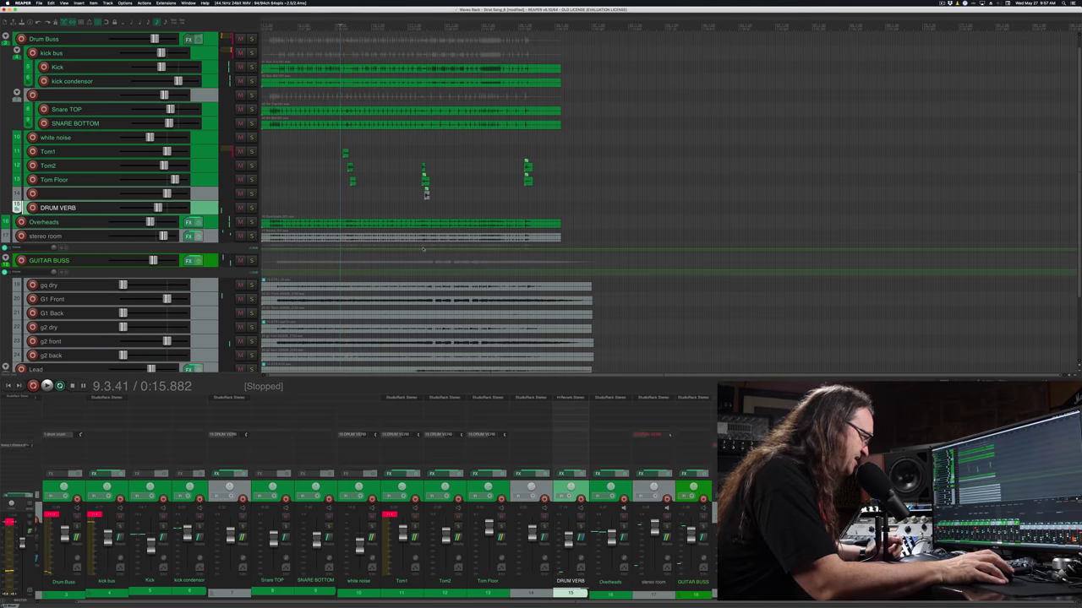
{"action": "left_click", "coordinate": [403, 434]}
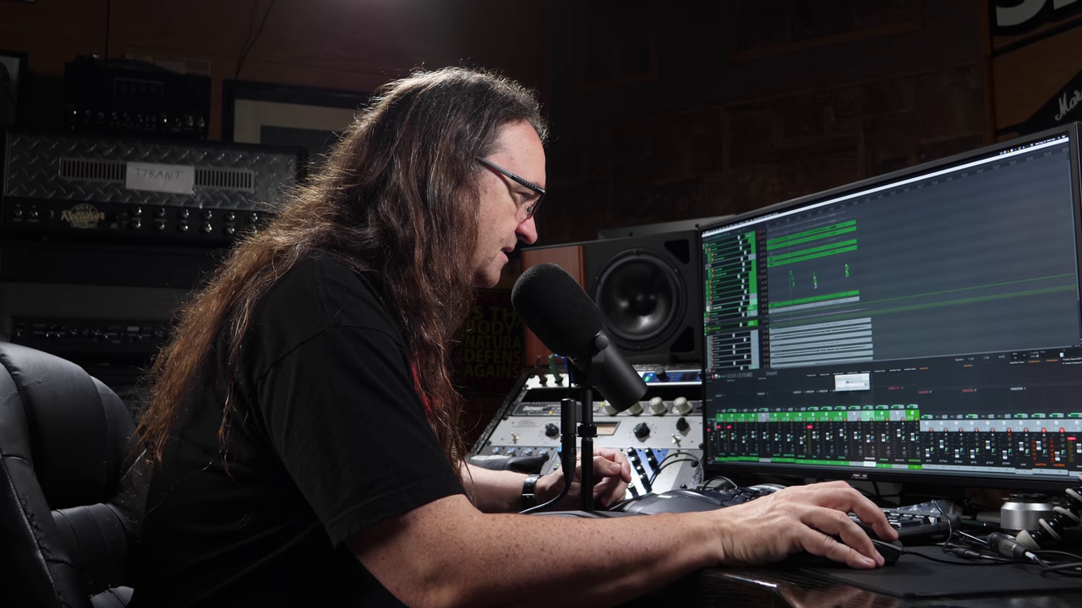
Set the drum reverb send amount and start playback from a new point in the song
{"action": "left_click", "coordinate": [517, 427]}
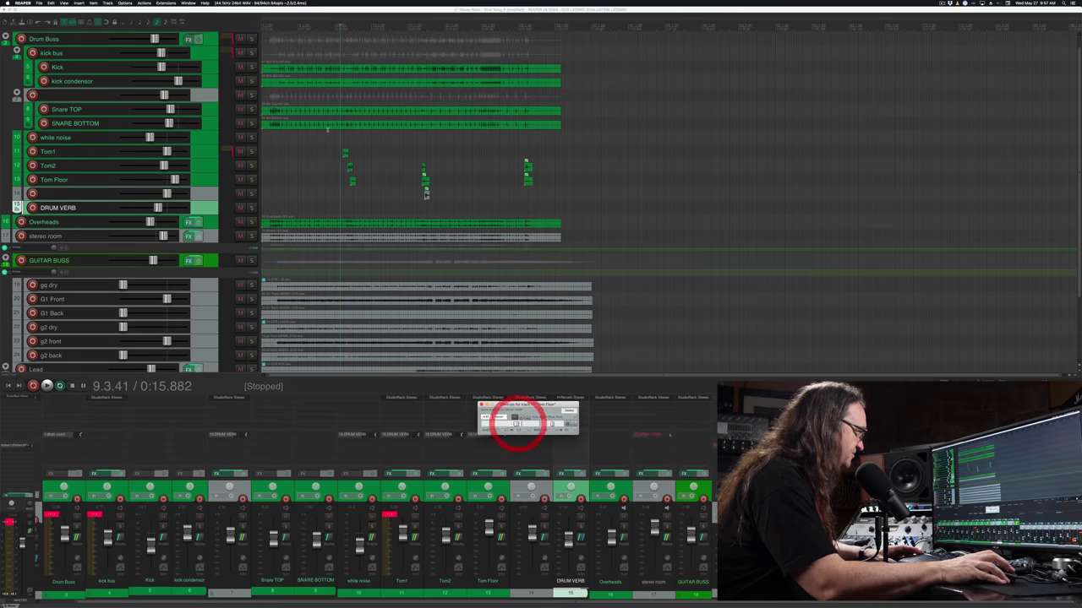
{"action": "left_click", "coordinate": [334, 27]}
{"action": "key", "text": "space"}
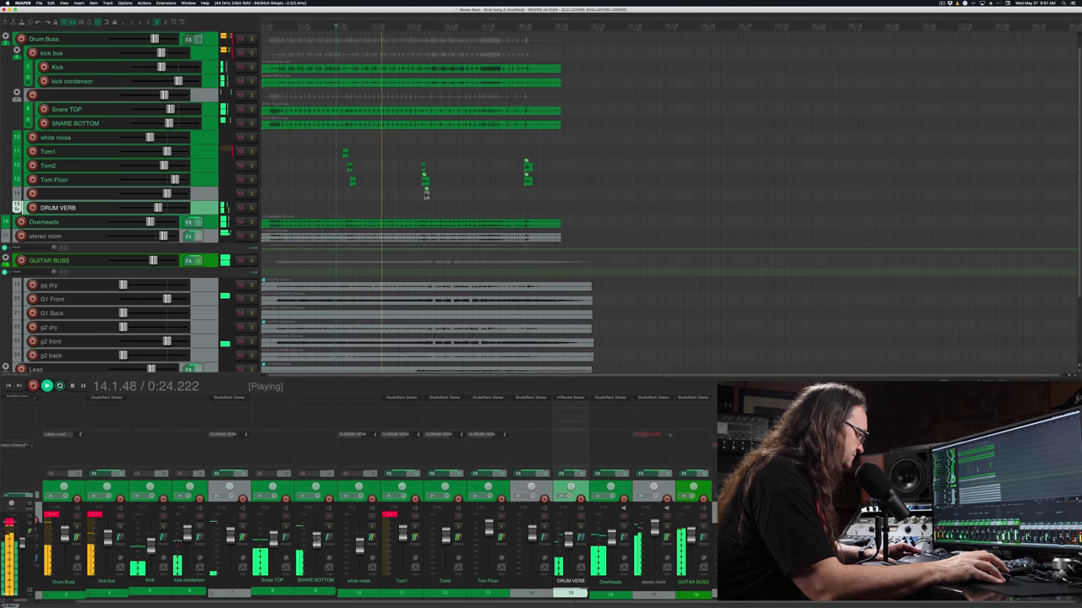
Adjust the SNARE BOTTOM level, stop playback, and open the kick bus's StudioRack chain
{"action": "left_click", "coordinate": [312, 517]}
{"action": "left_click", "coordinate": [311, 513]}
{"action": "key", "text": "space"}
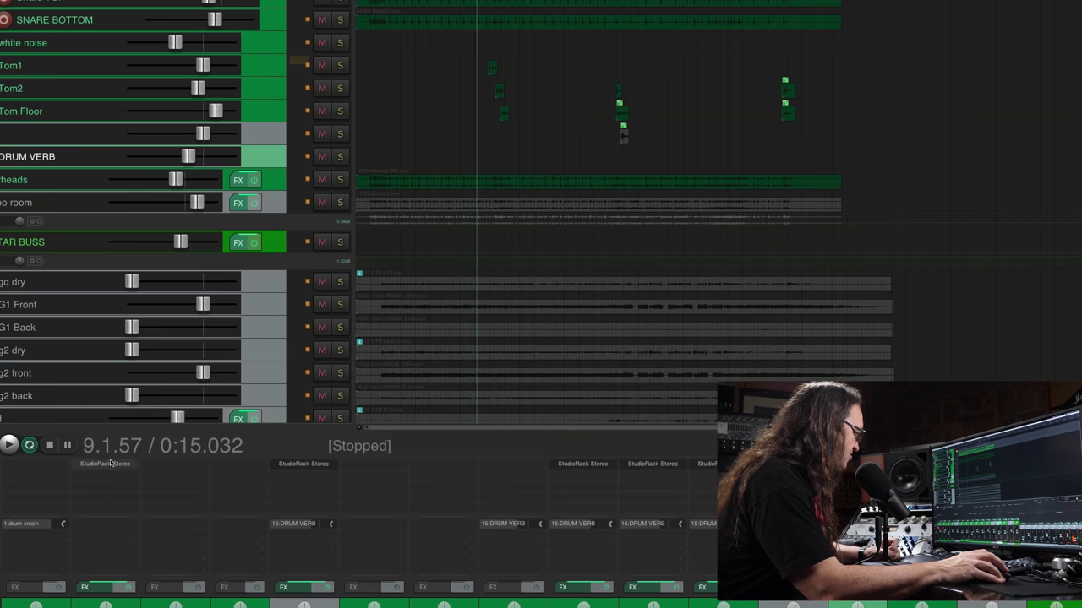
{"action": "left_click", "coordinate": [110, 398]}
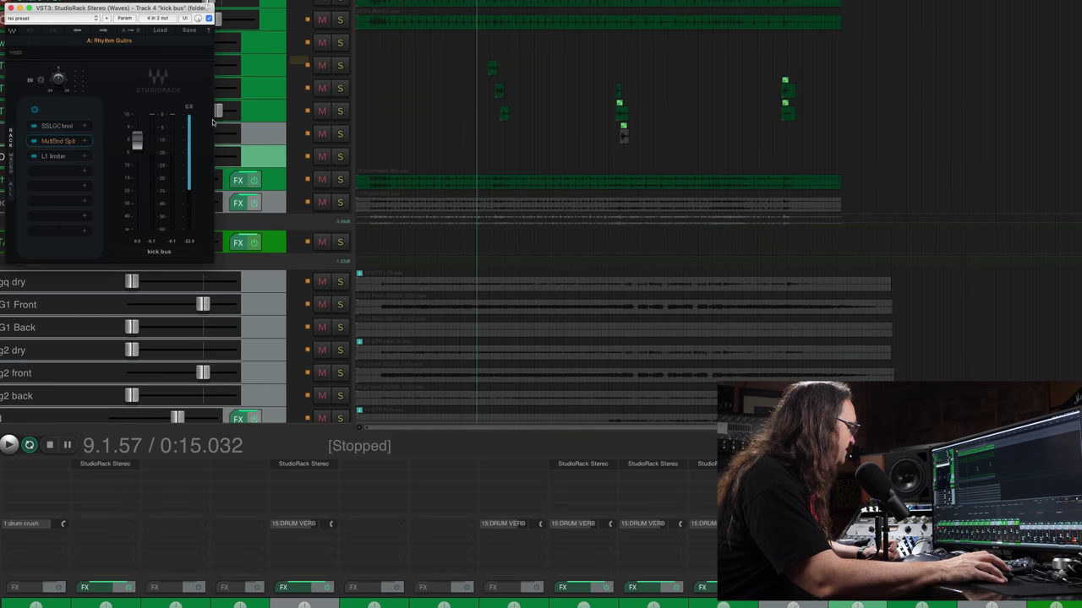
Open the kick bus's SSLGChannel, move its window left, and play from a chosen point
{"action": "left_click", "coordinate": [65, 128]}
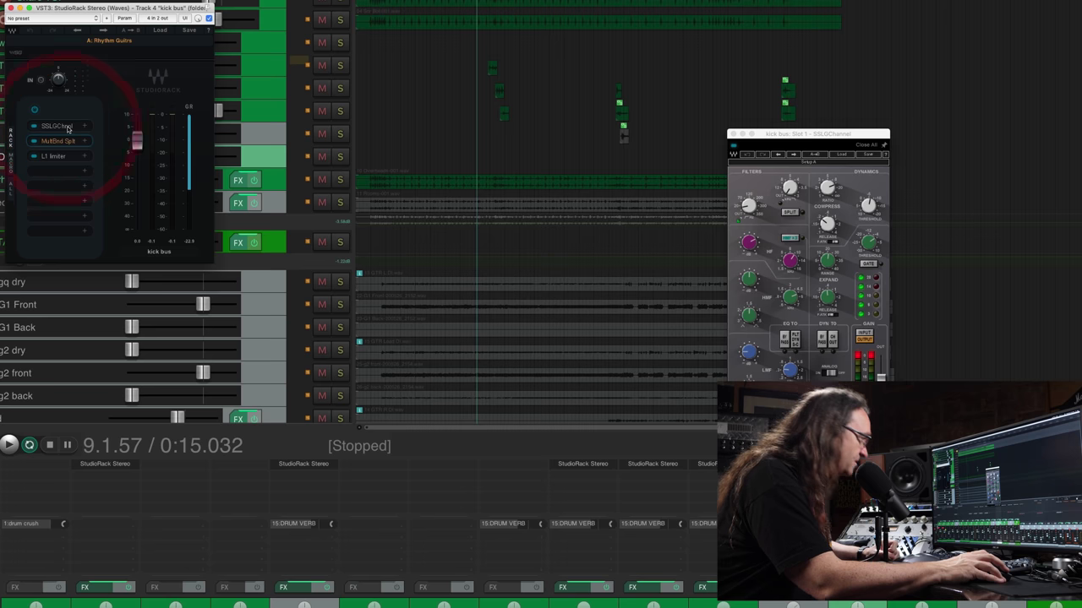
{"action": "left_click_drag", "start_coordinate": [834, 141], "coordinate": [664, 126]}
{"action": "left_click", "coordinate": [618, 92]}
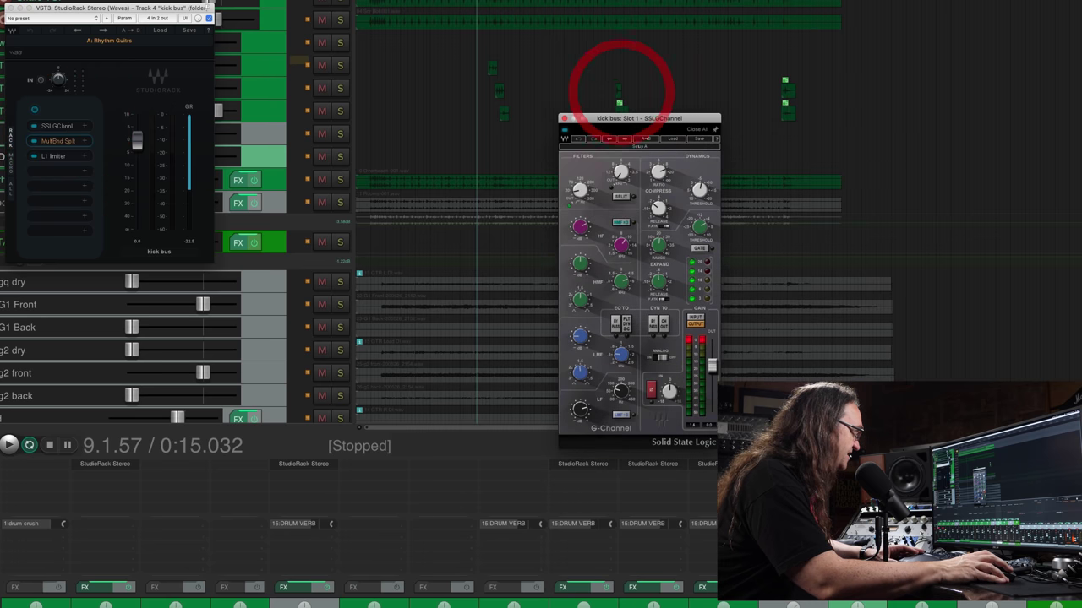
{"action": "key", "text": "space"}
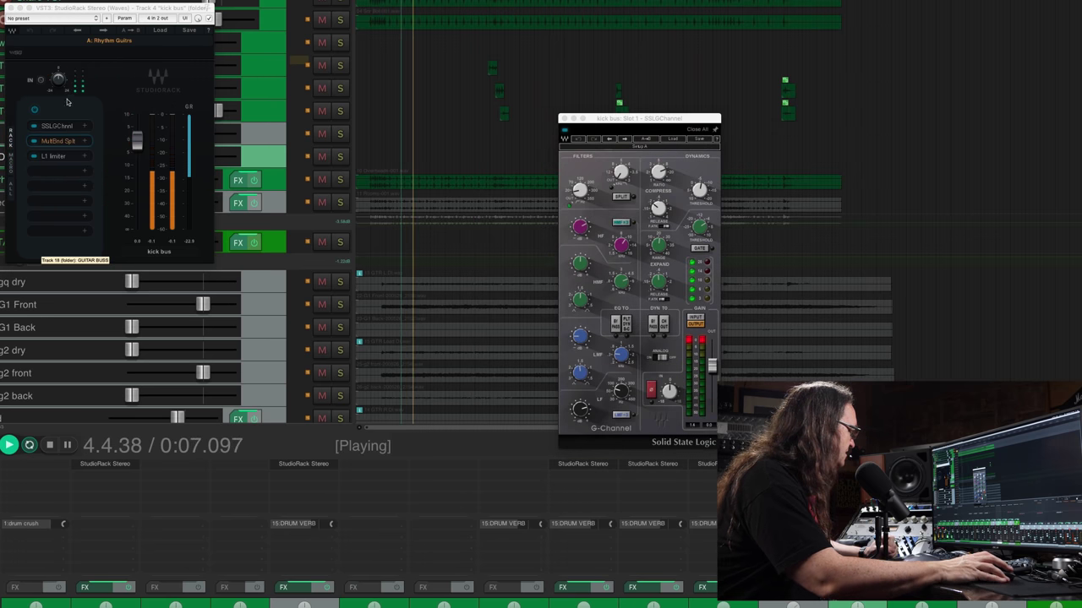
Expand MultBnd Split to show all three bands and compare it bypassed and active
{"action": "left_click", "coordinate": [33, 141]}
{"action": "left_click", "coordinate": [54, 142]}
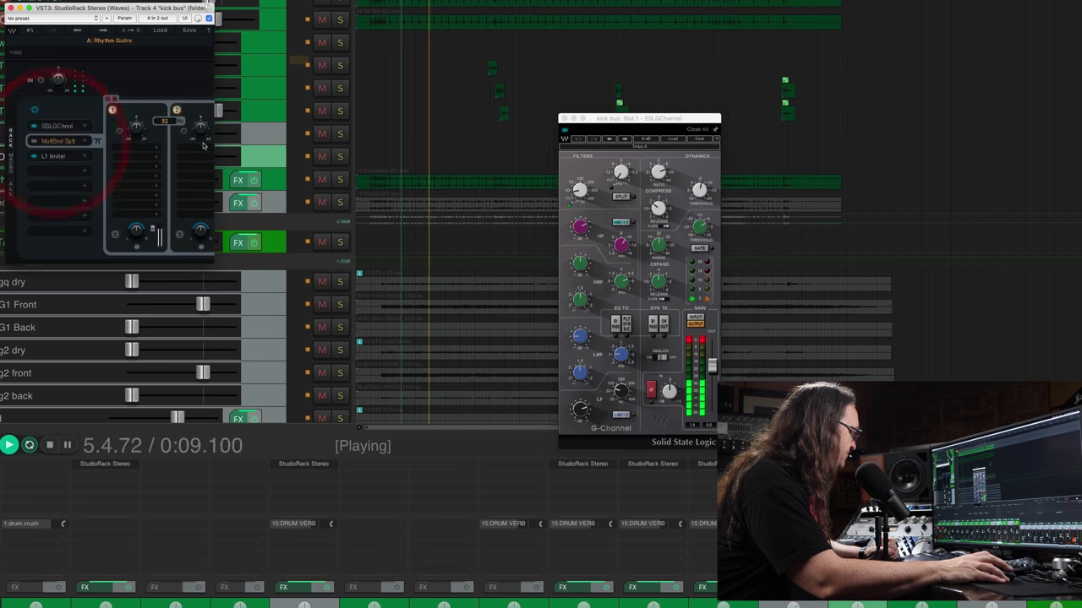
{"action": "left_click", "coordinate": [389, 160]}
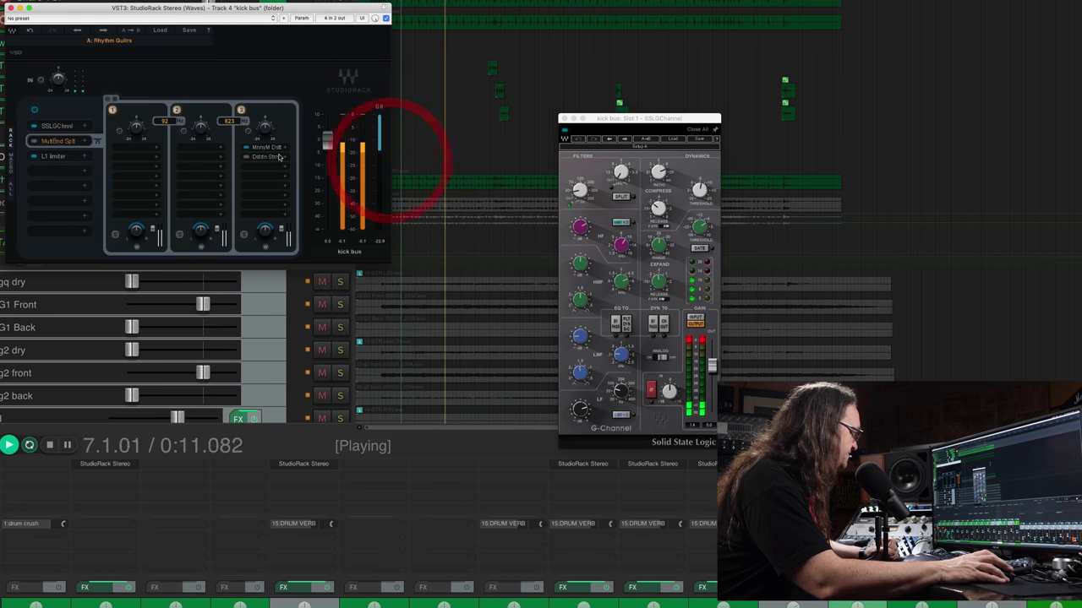
{"action": "left_click", "coordinate": [33, 142]}
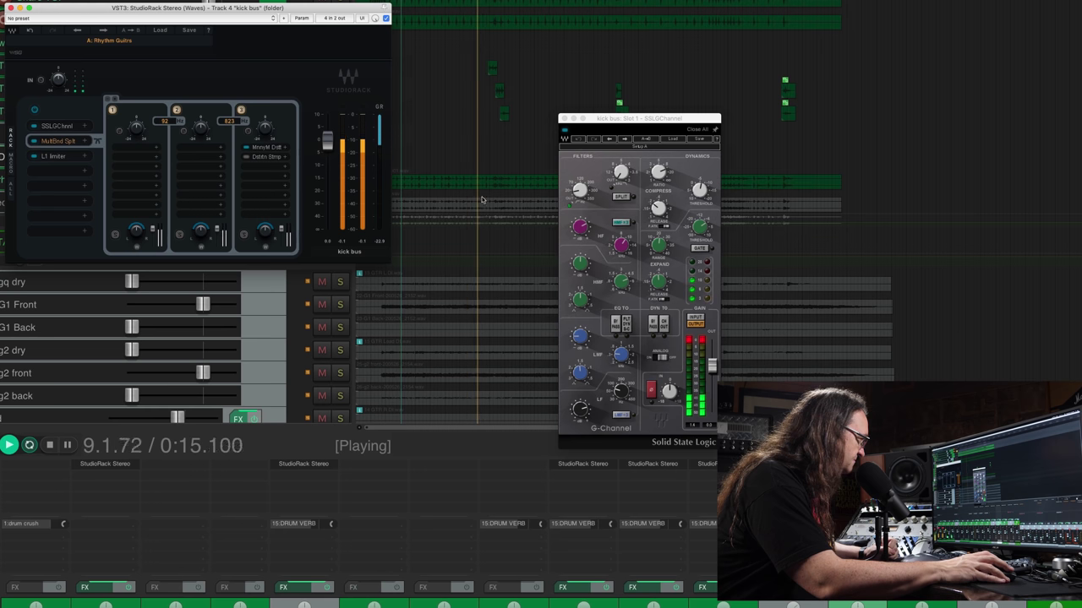
{"action": "key", "text": "space"}
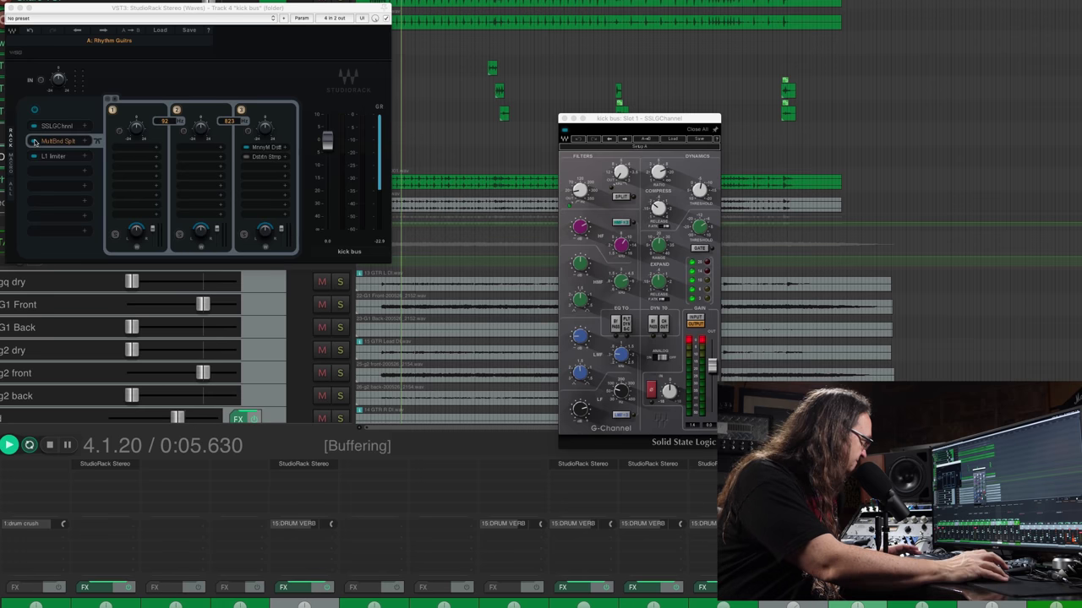
{"action": "left_click", "coordinate": [35, 141]}
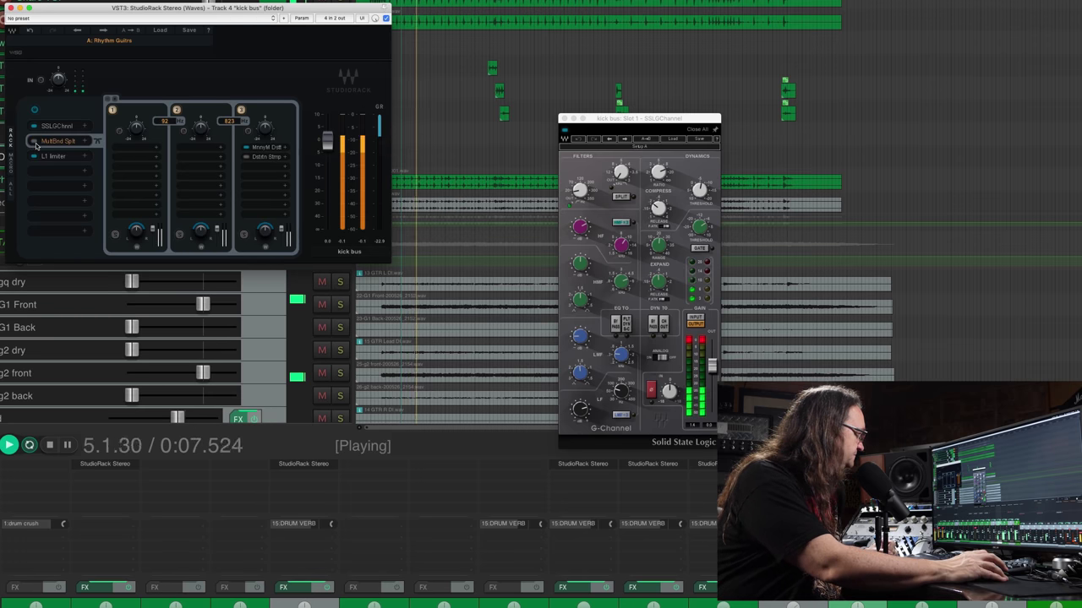
{"action": "left_click", "coordinate": [36, 144]}
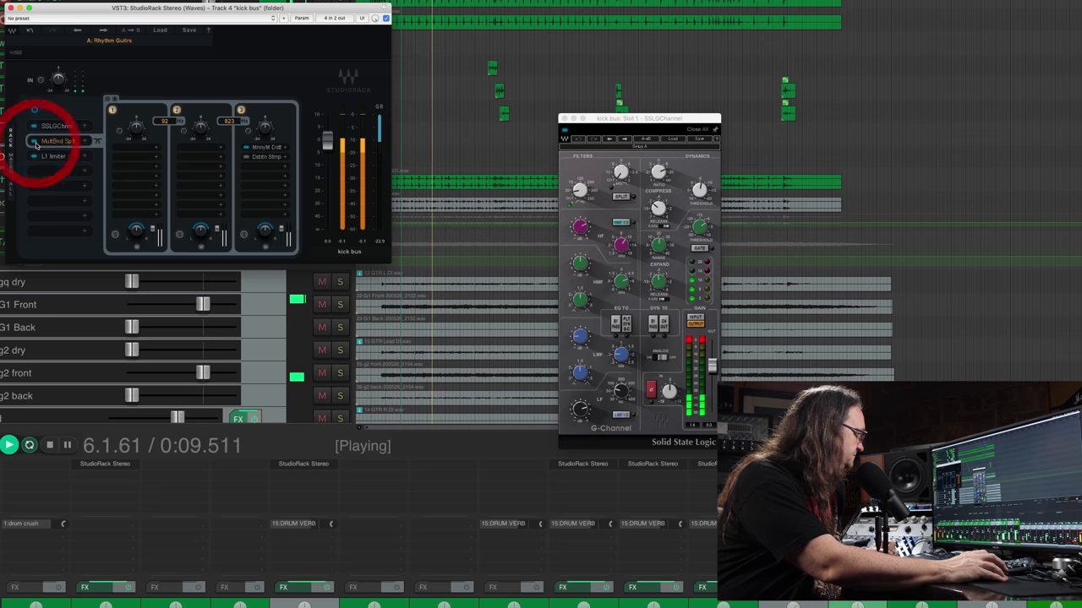
{"action": "key", "text": "space"}
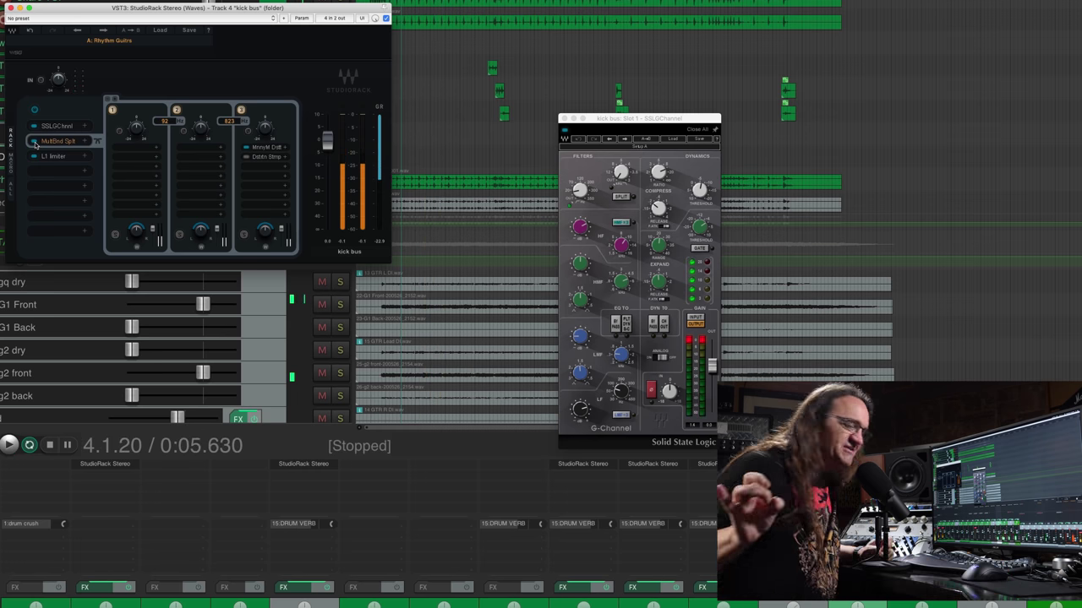